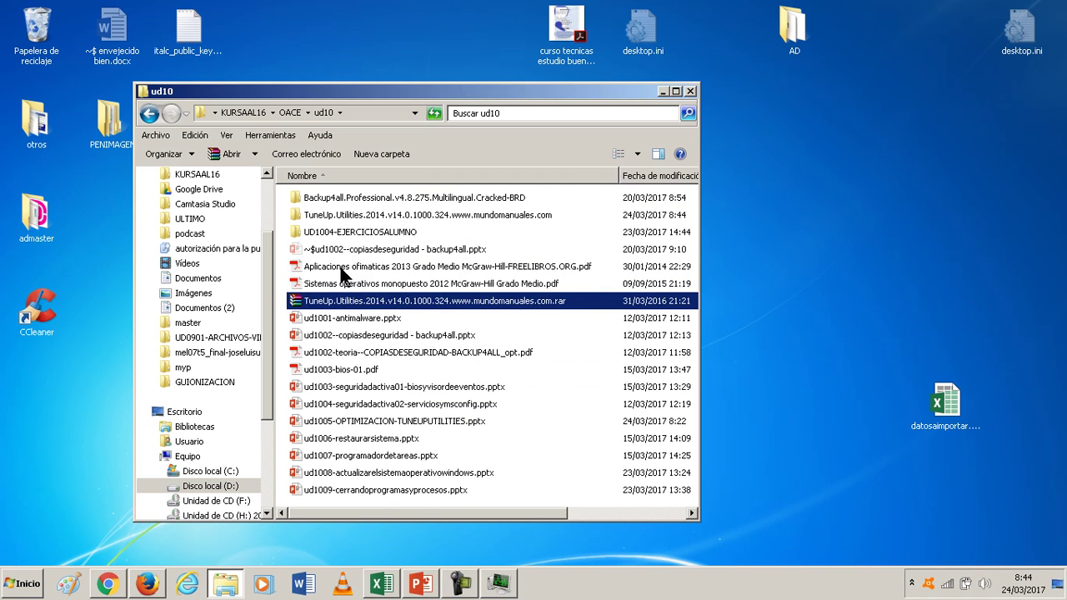
Run TuneUpUtilities2014_es-MX.exe from the extracted TuneUp.Utilities.2014 folder and complete the standard installation.
double_click(349, 218)
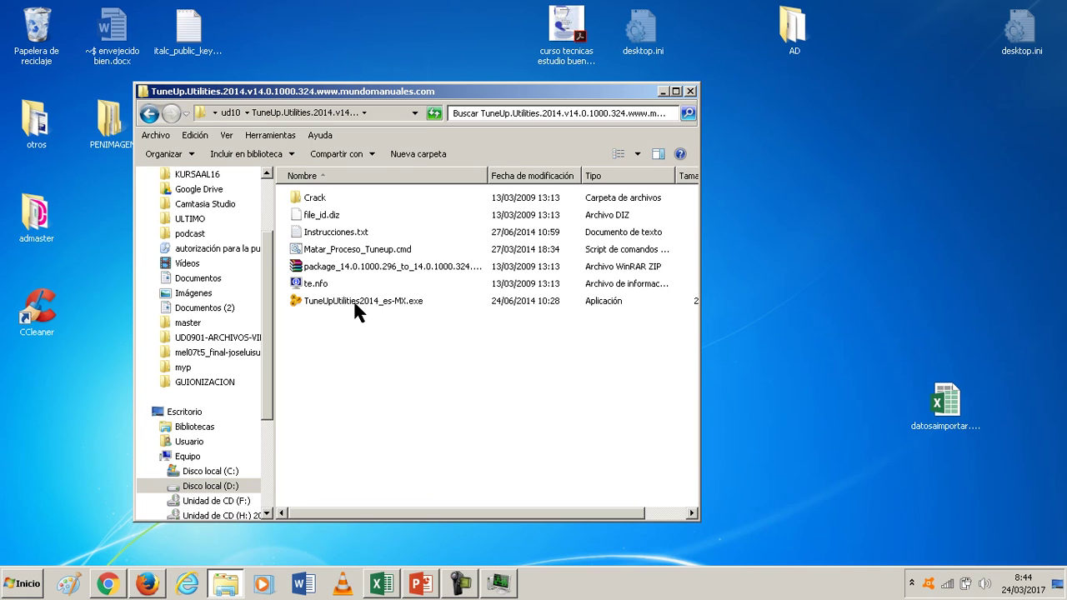
double_click(357, 308)
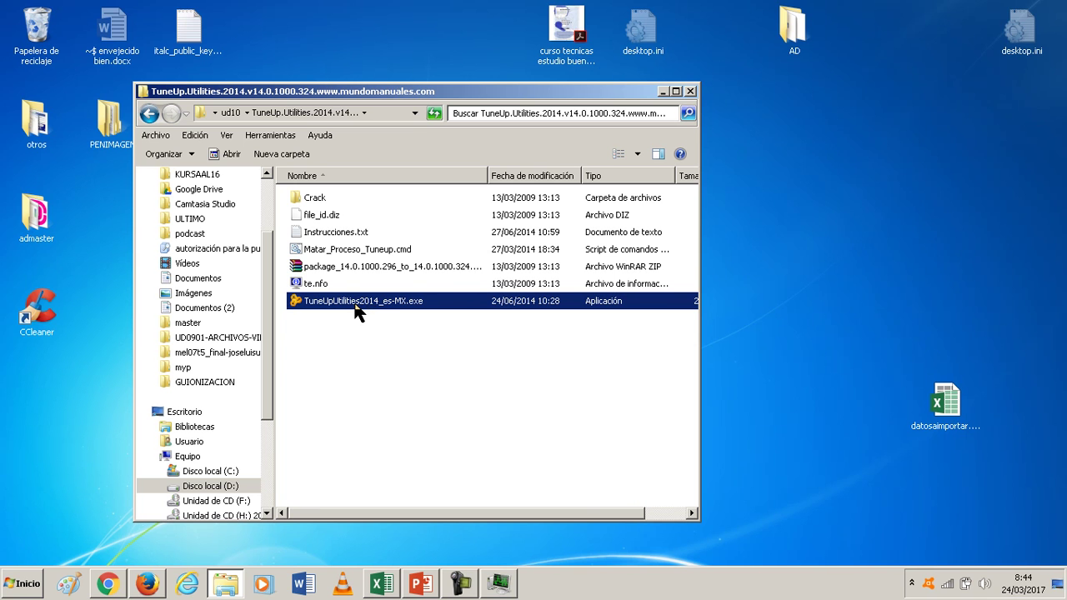
click(473, 585)
click(475, 585)
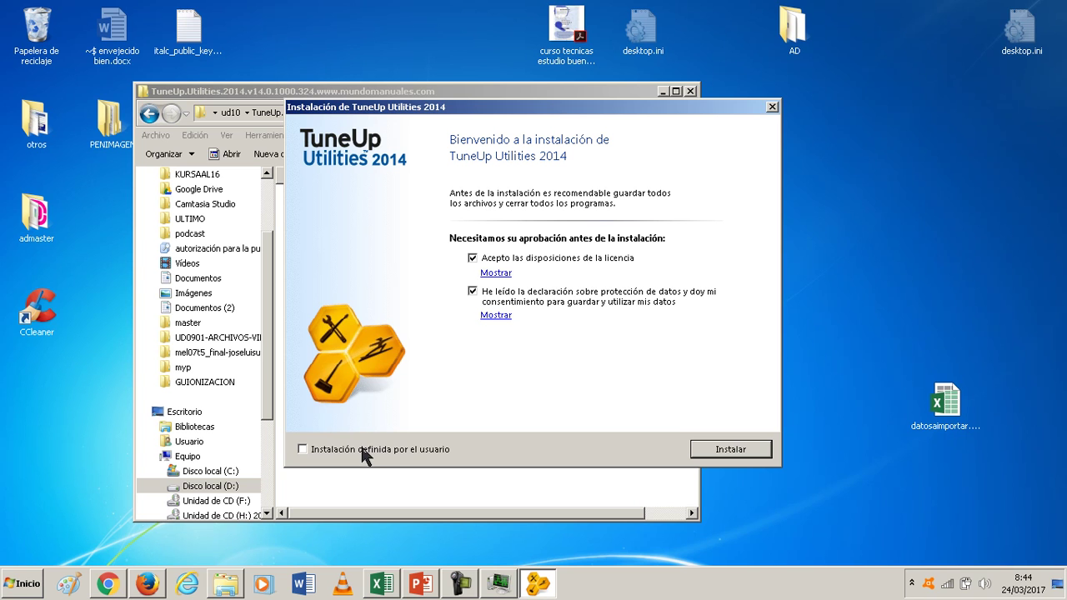
click(720, 454)
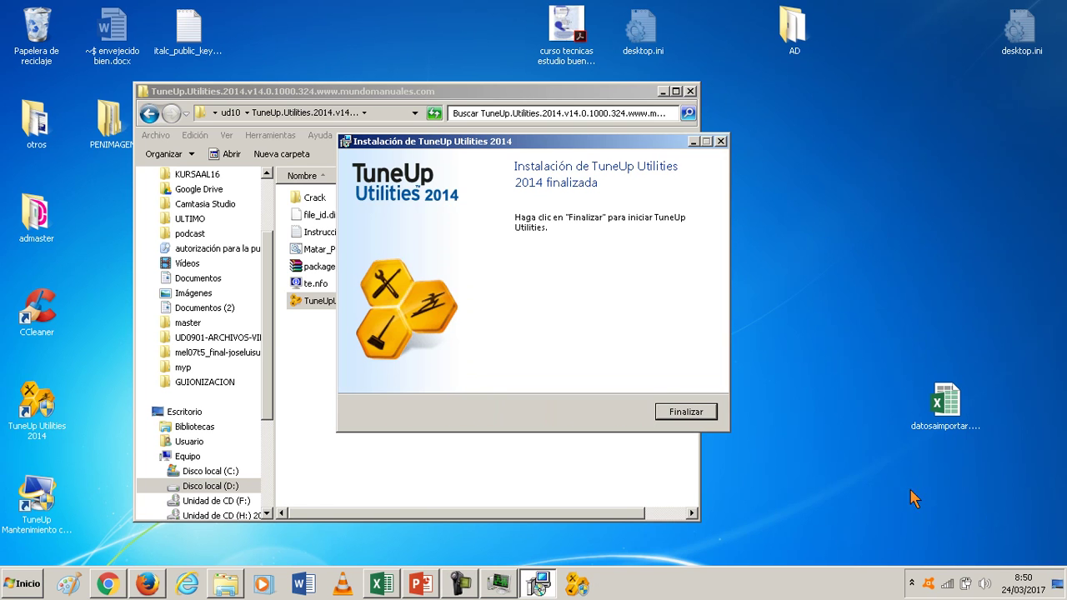
click(677, 412)
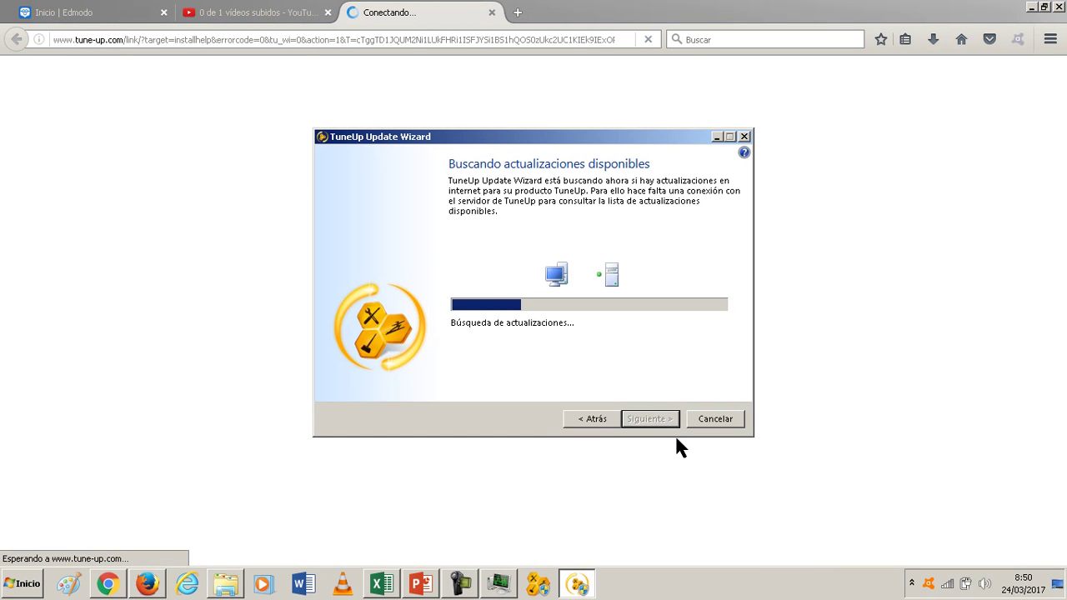
Cancel the TuneUp Update Wizard's online update search and skip the newsletter subscription.
click(1031, 7)
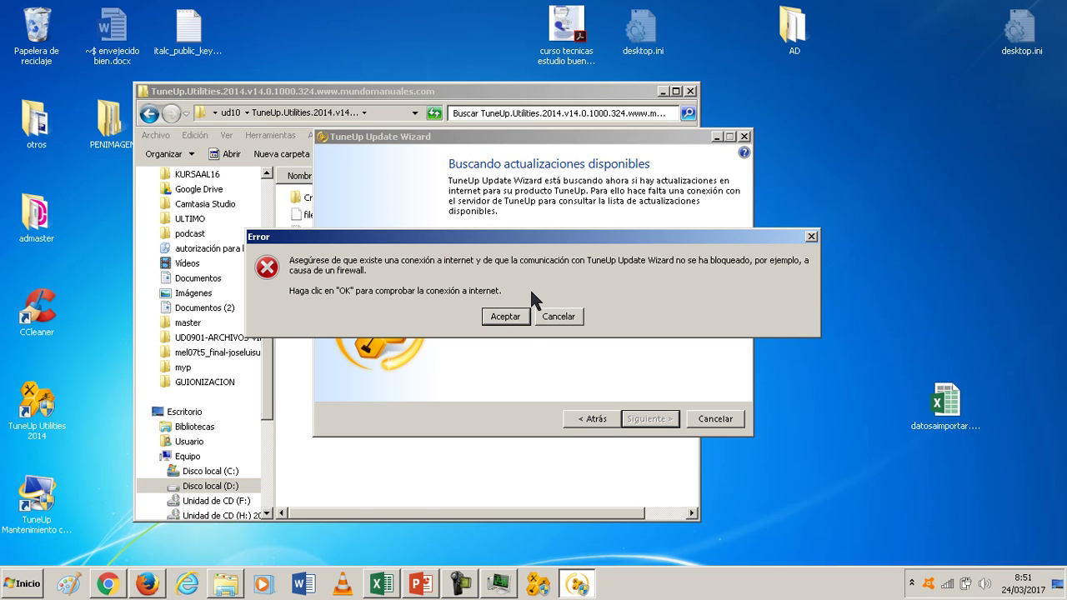
click(513, 318)
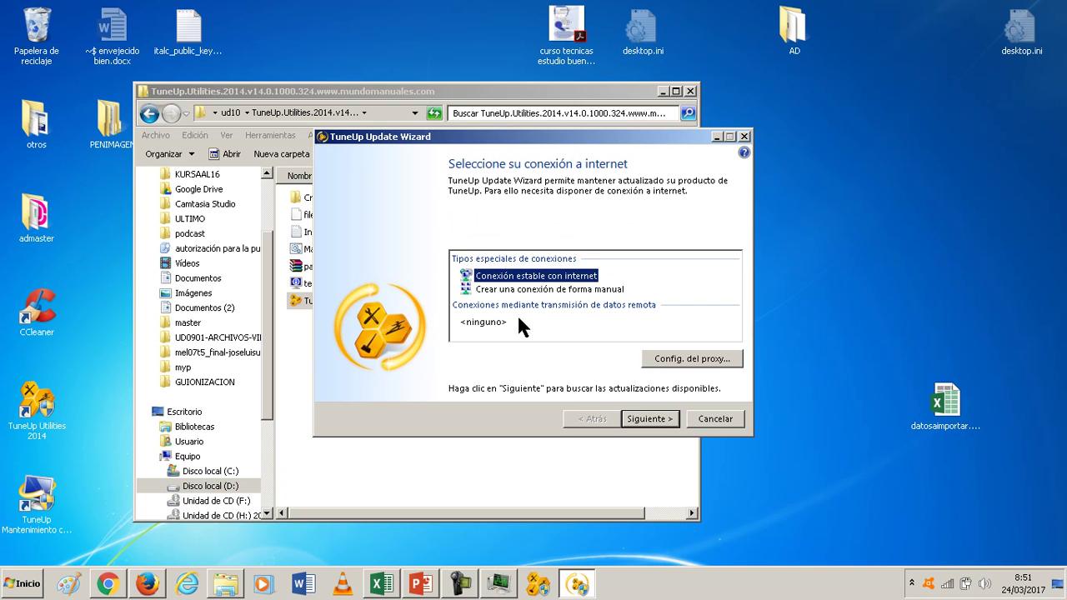
click(714, 419)
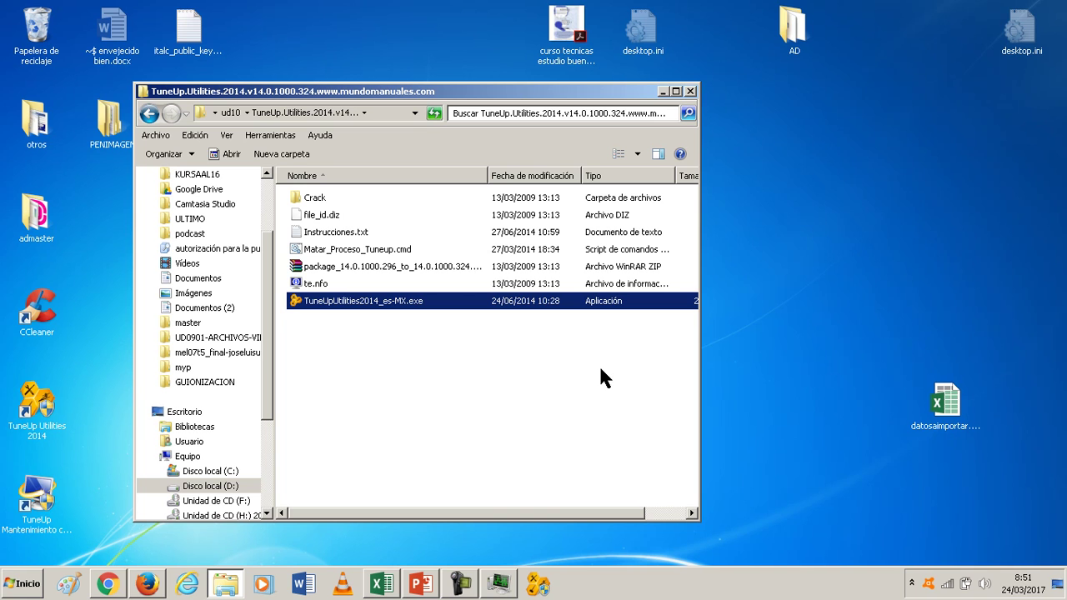
click(664, 91)
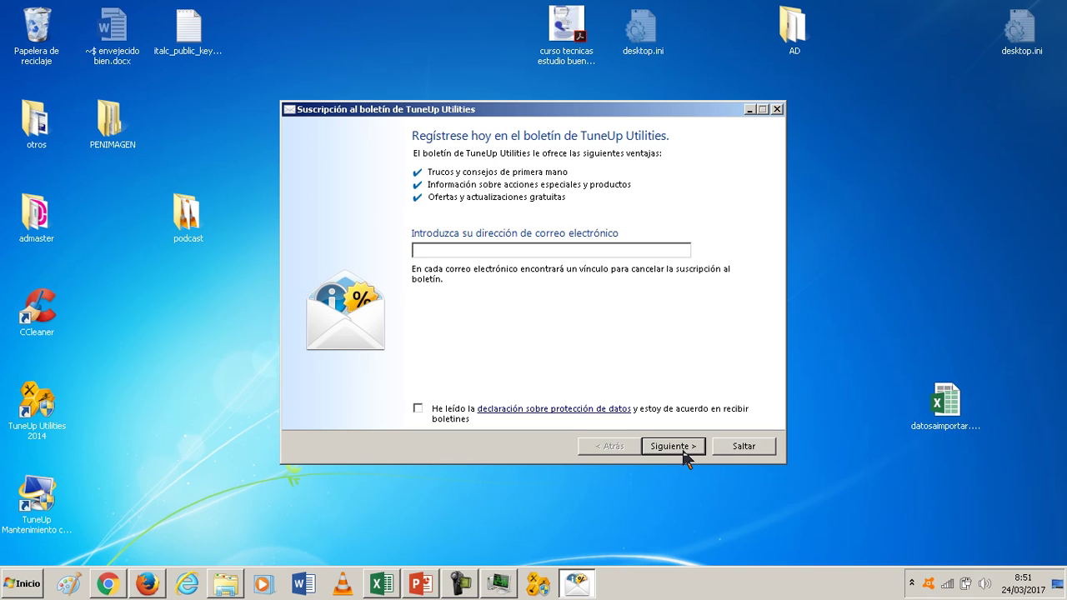
click(745, 446)
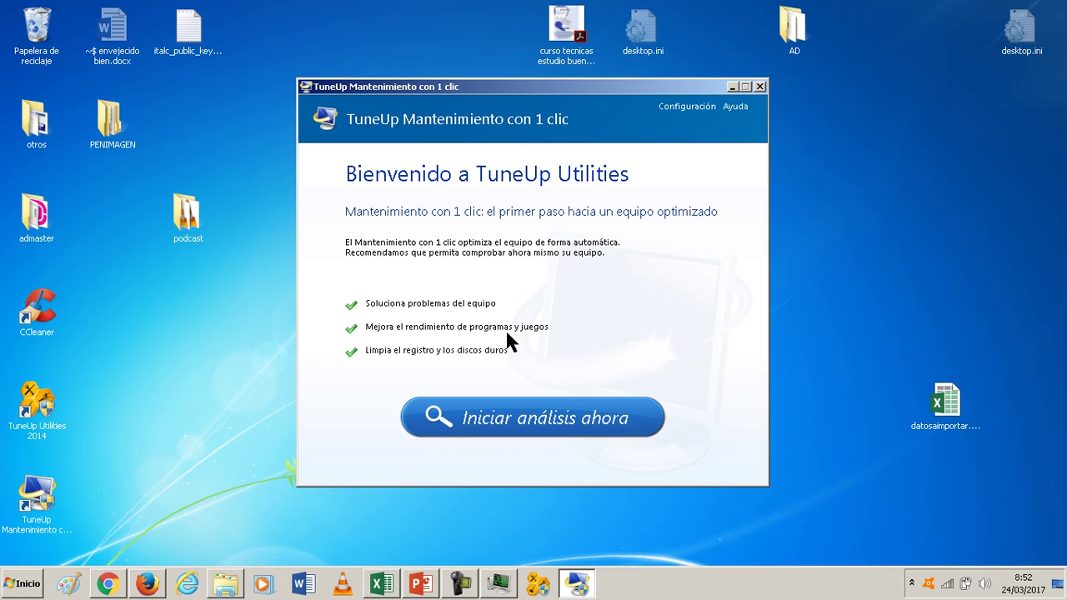
Analyse the computer with Mantenimiento con 1 clic and run the maintenance on the detected problems.
click(544, 414)
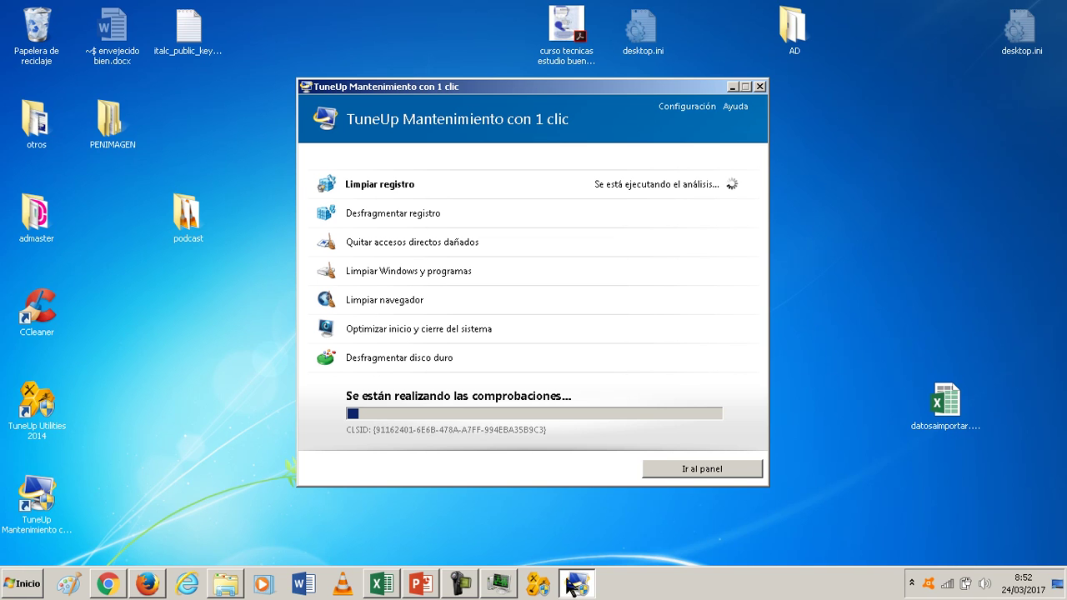
click(499, 586)
click(500, 586)
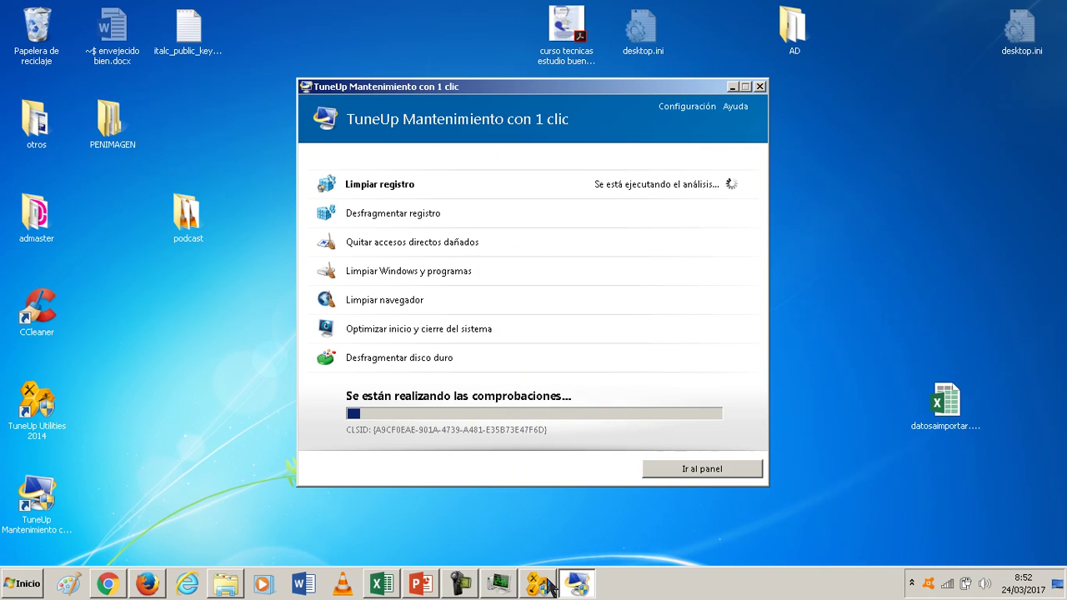
click(461, 586)
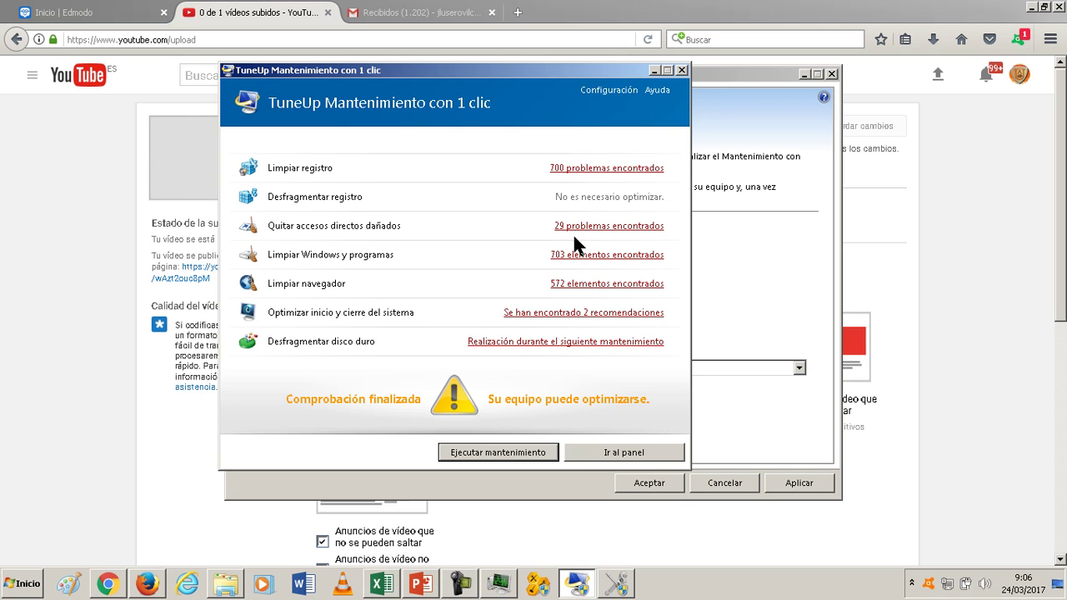
click(512, 451)
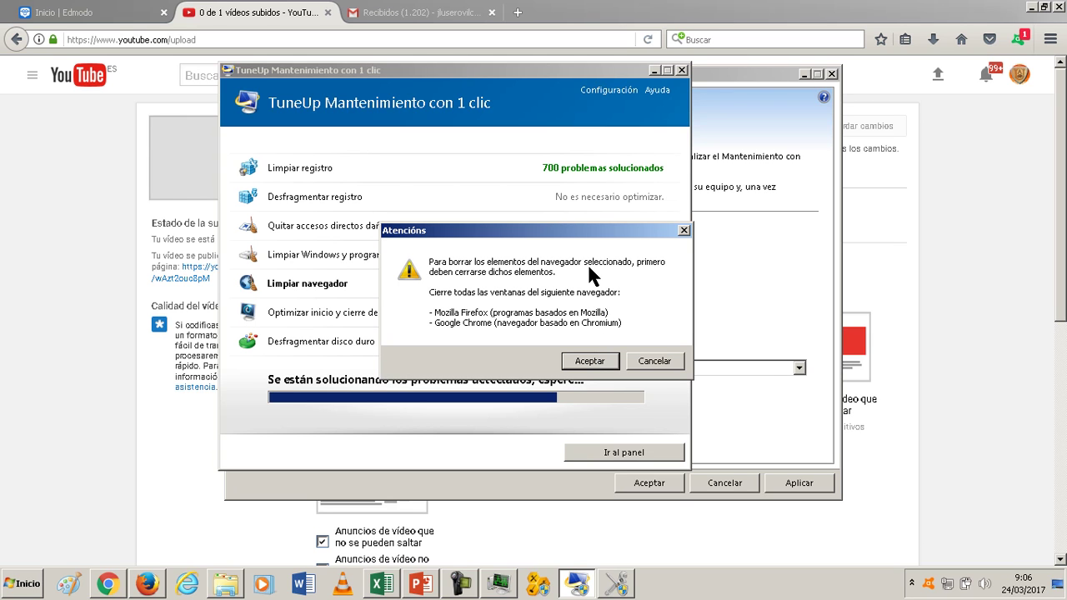
Close Firefox, abandoning the YouTube upload page, and retry the browser cleaning.
click(241, 22)
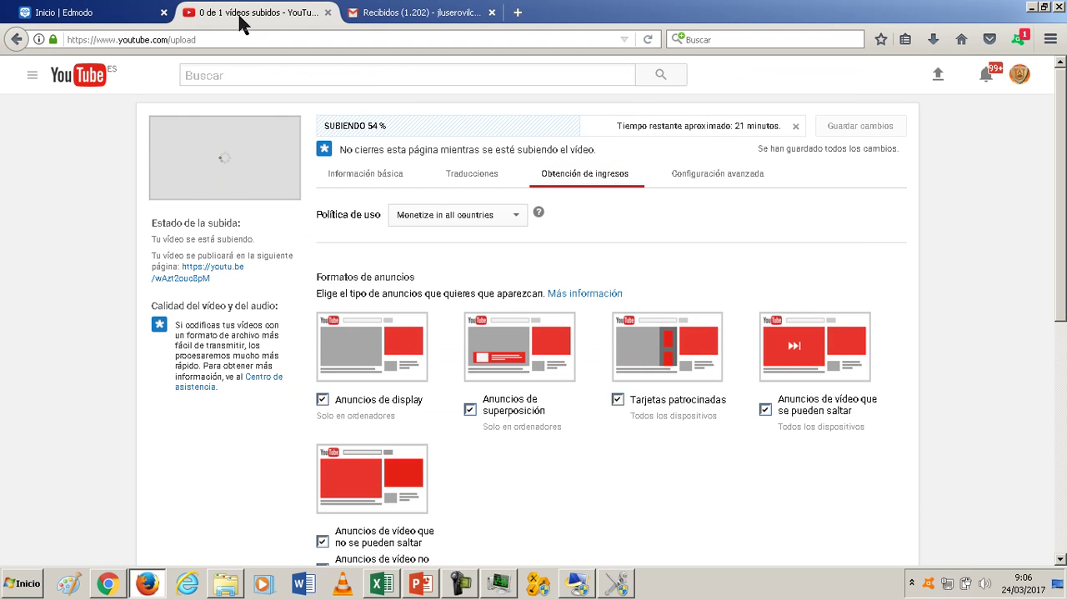
click(617, 586)
click(583, 591)
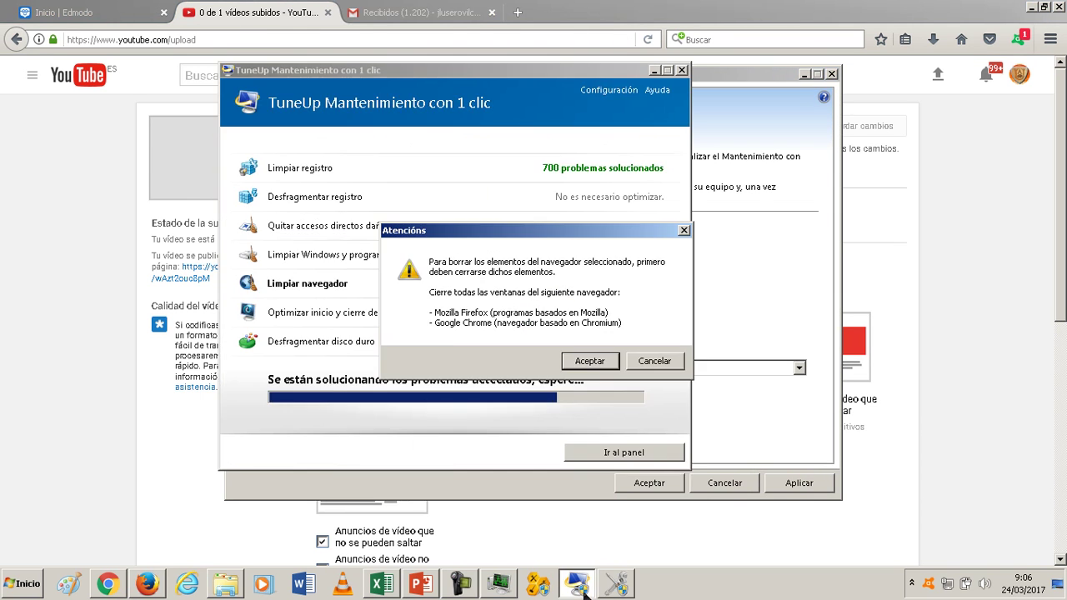
click(588, 361)
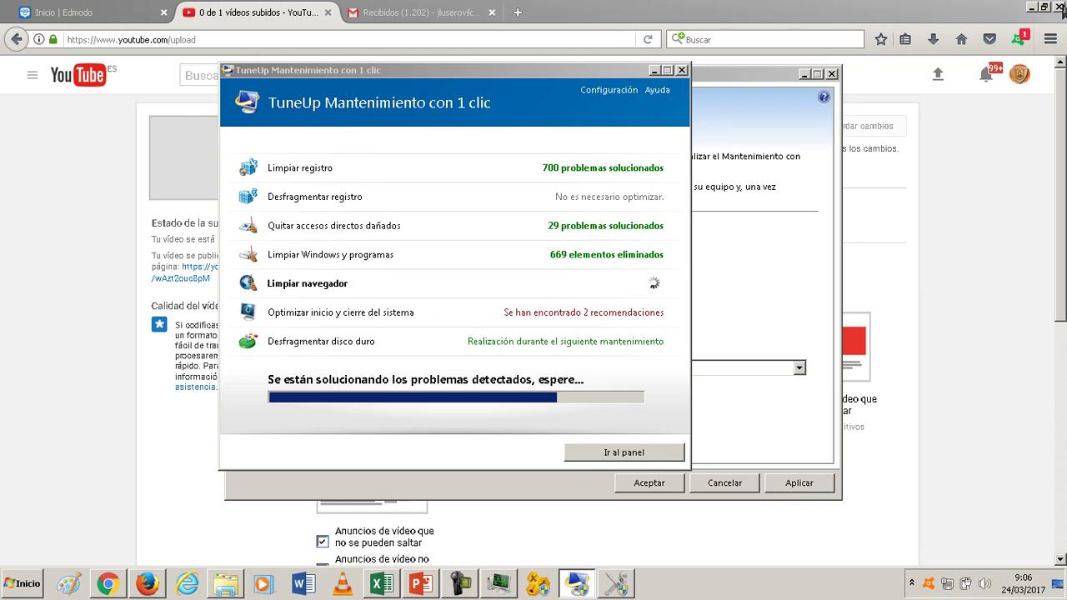
click(1034, 38)
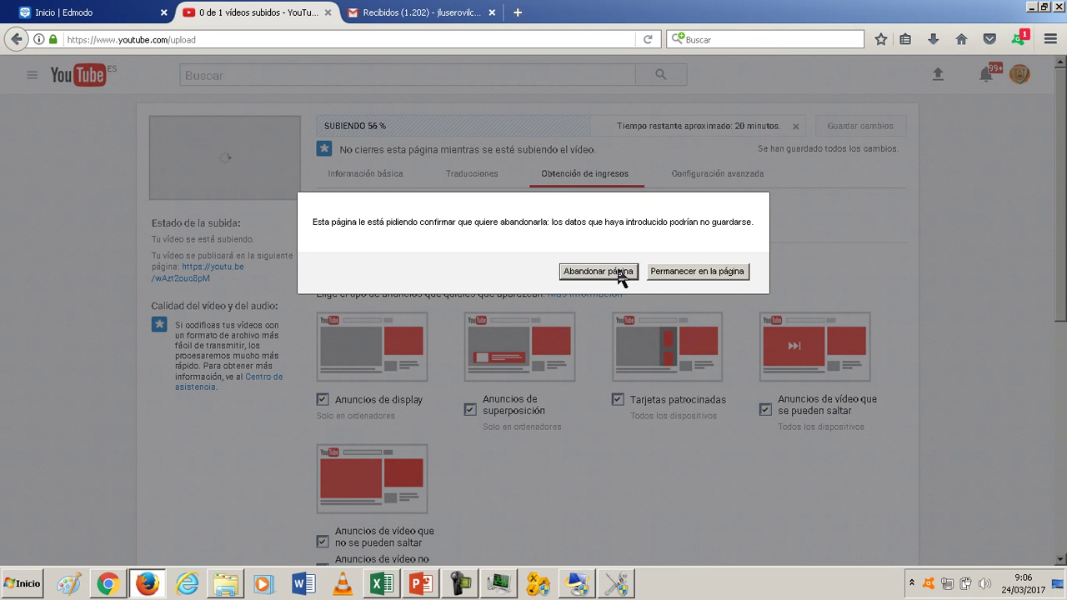
click(626, 272)
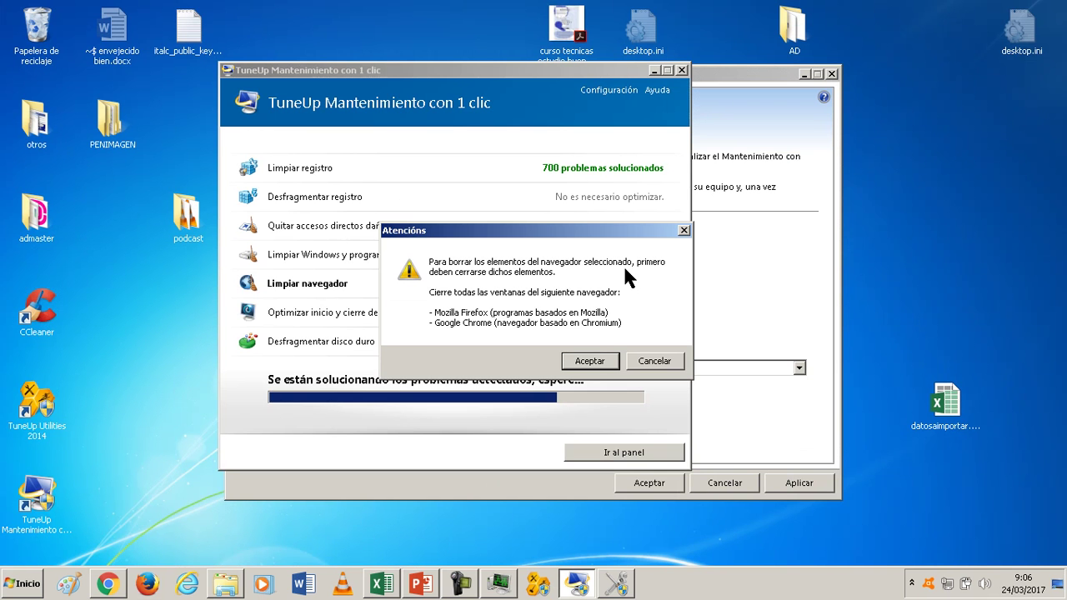
click(592, 361)
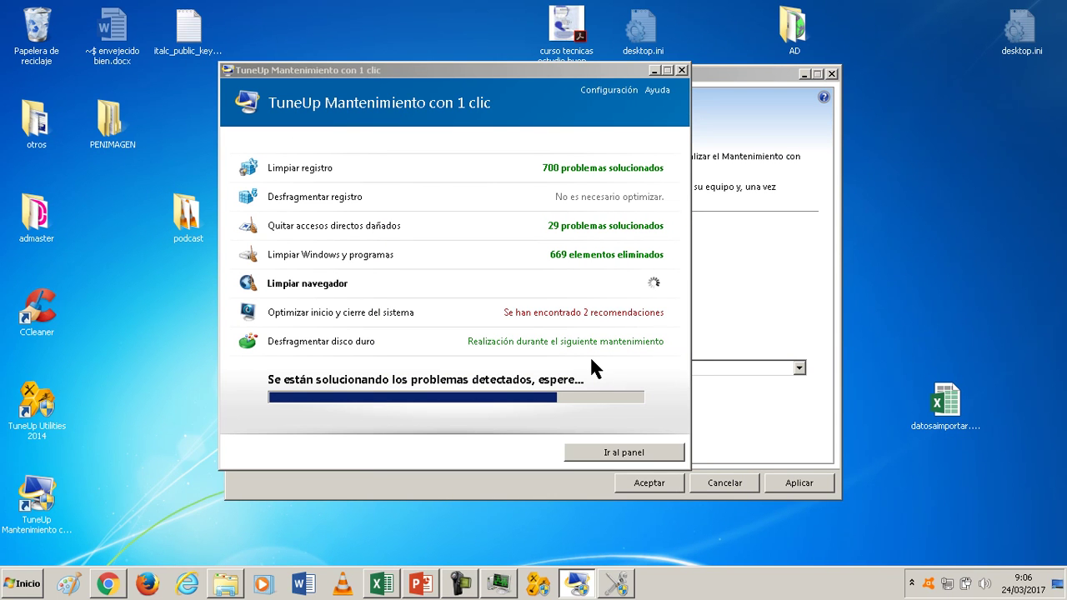
Close the TuneUp configuration without changes and cancel the browser cleaning at the Google Chrome warning.
click(615, 583)
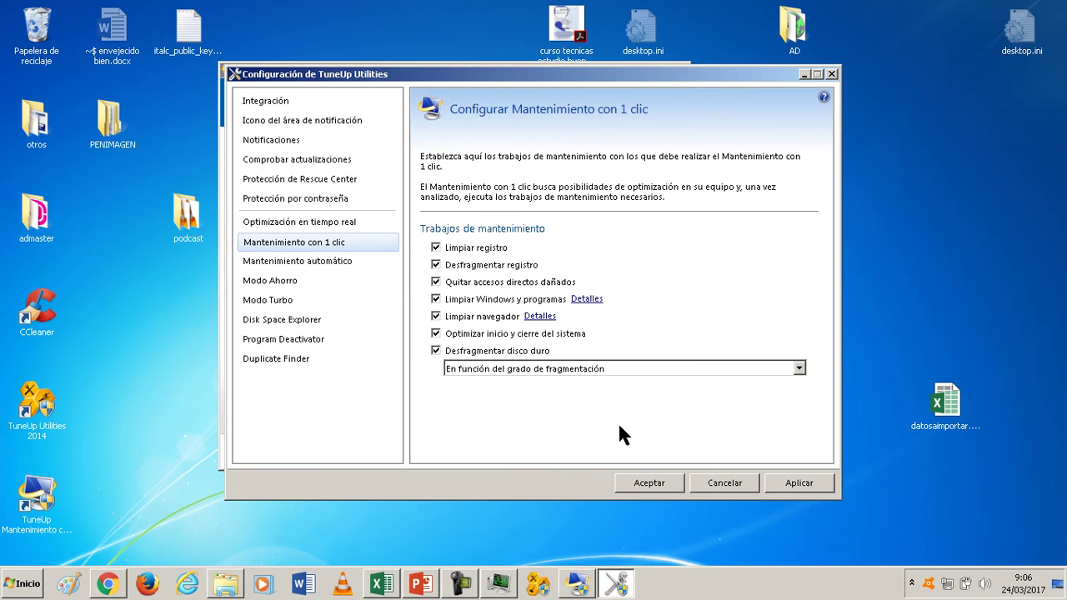
click(751, 485)
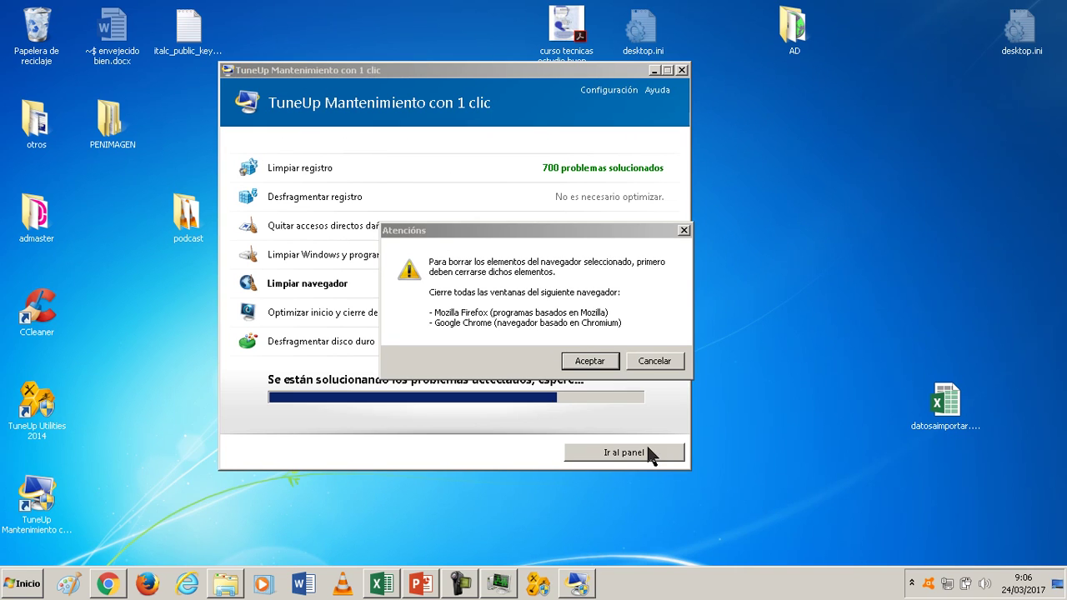
click(590, 361)
click(595, 358)
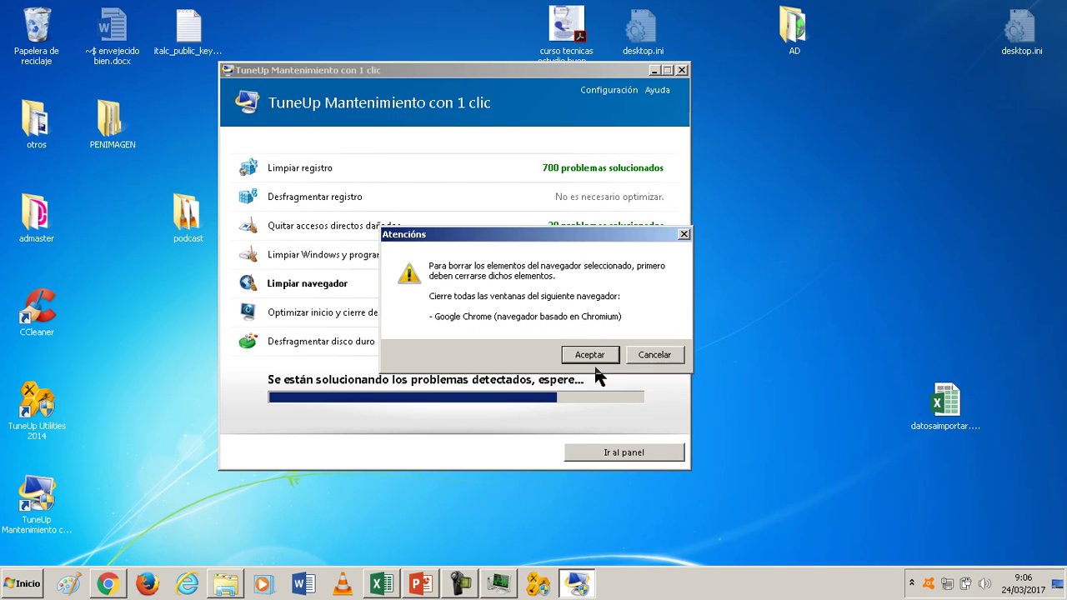
click(658, 355)
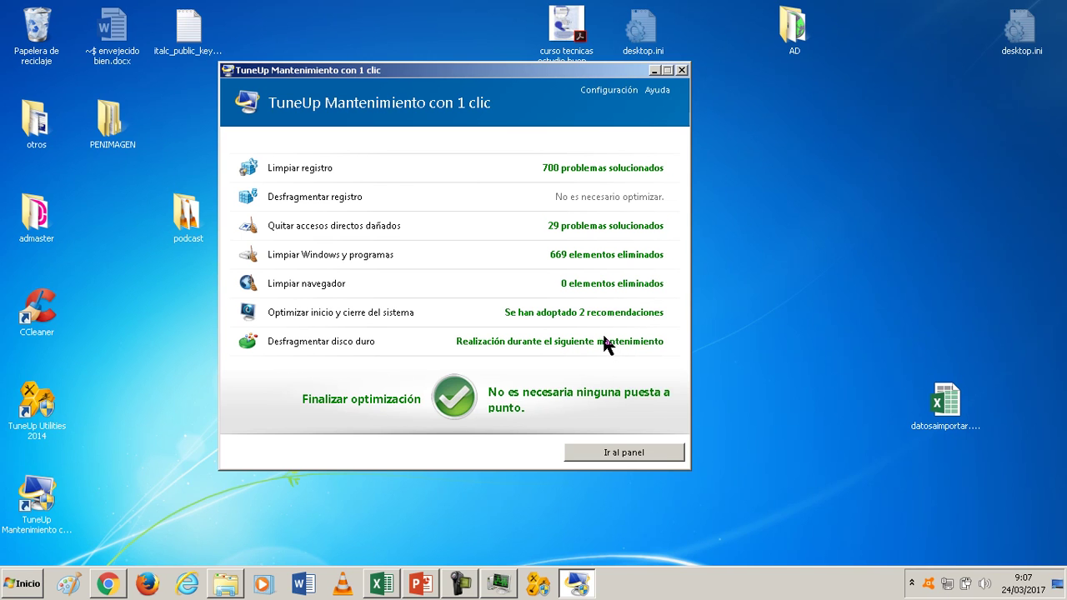
Start the computer performance analysis from the TuneUp panel and set the internet access to DSL, "A partir de 2 Mbits/s".
click(616, 455)
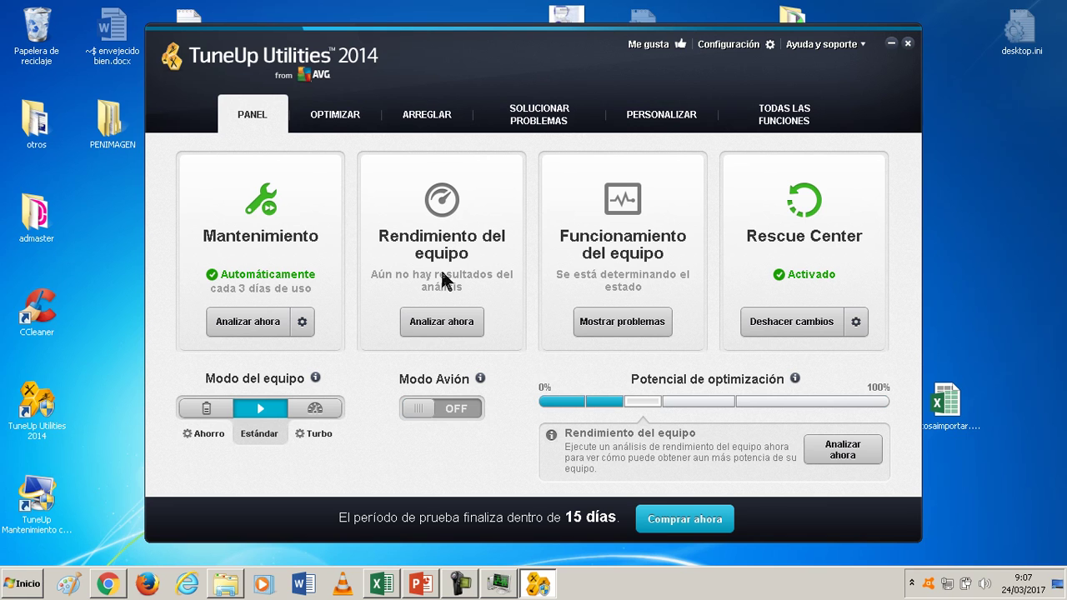
click(439, 327)
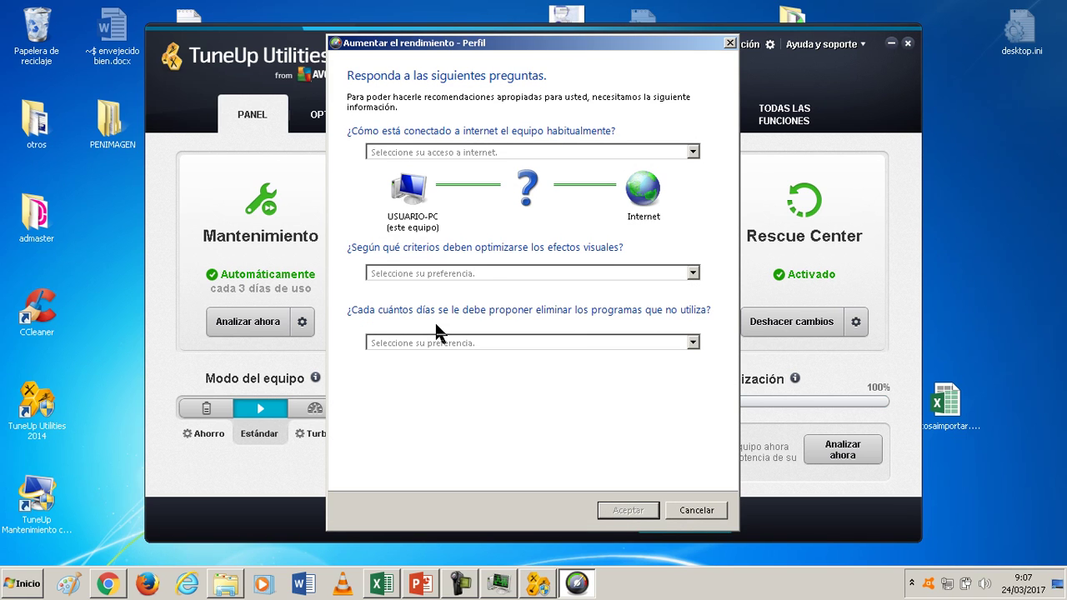
click(511, 152)
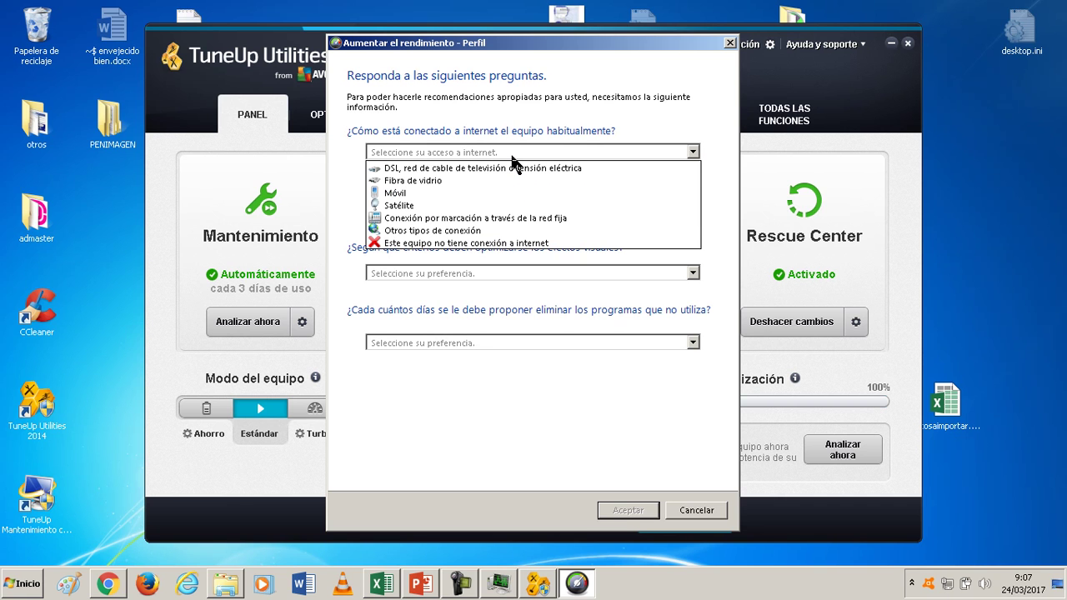
click(511, 167)
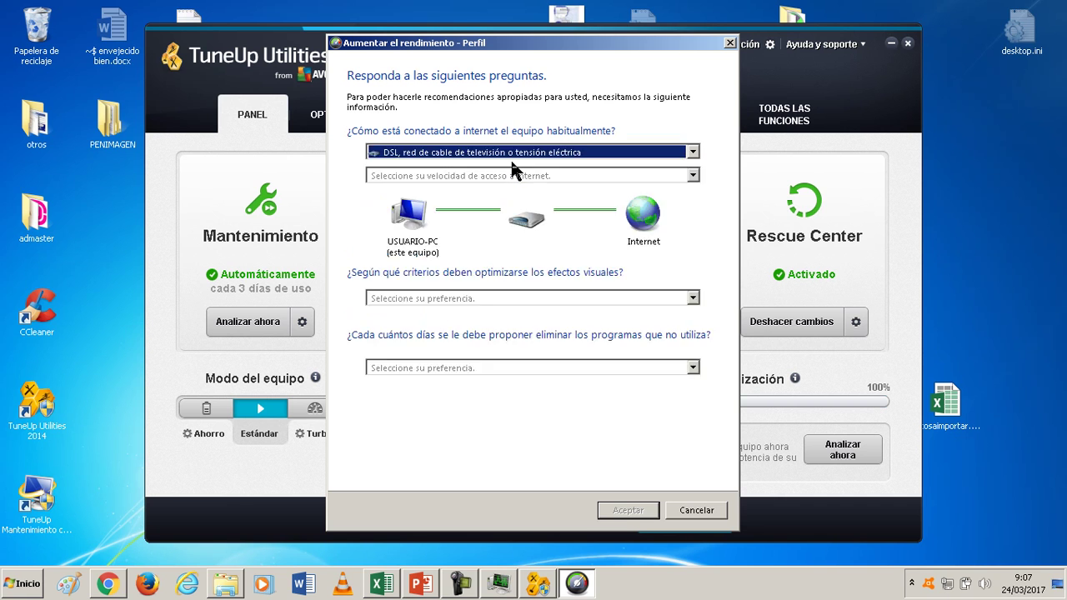
click(511, 175)
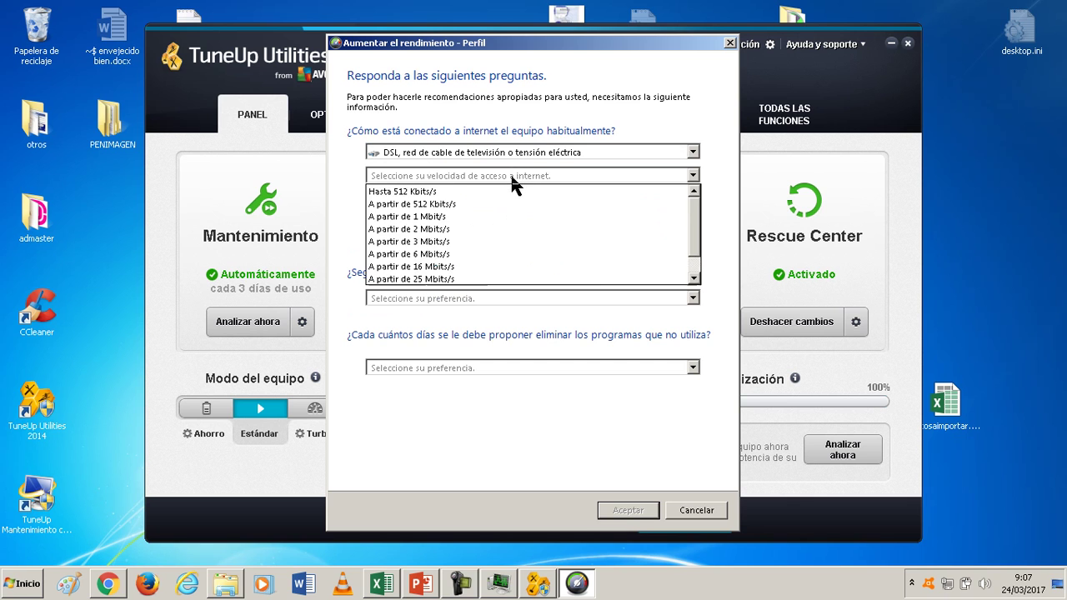
click(453, 217)
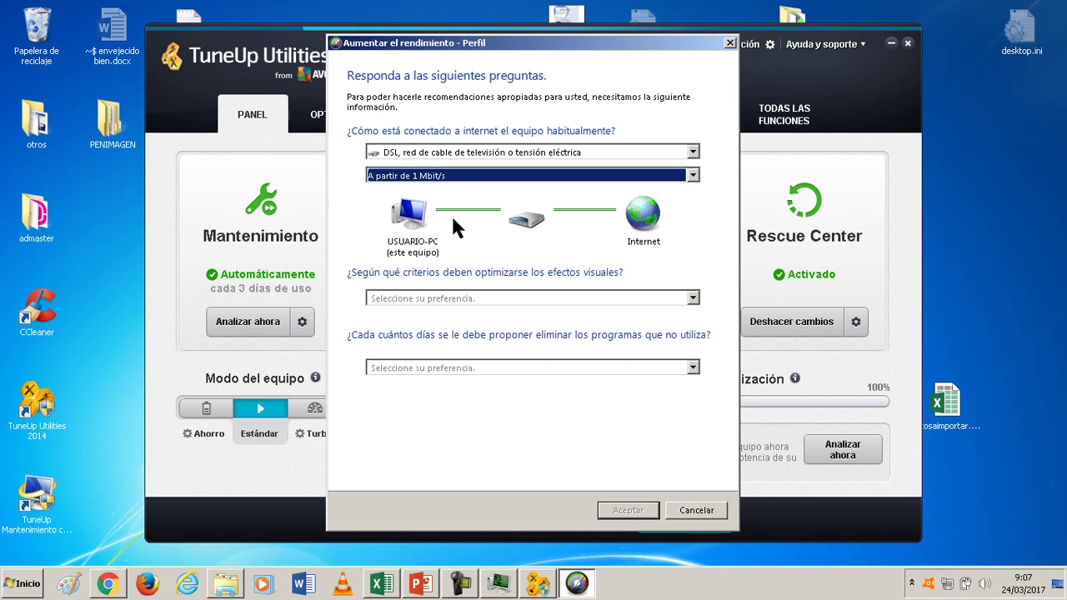
click(467, 177)
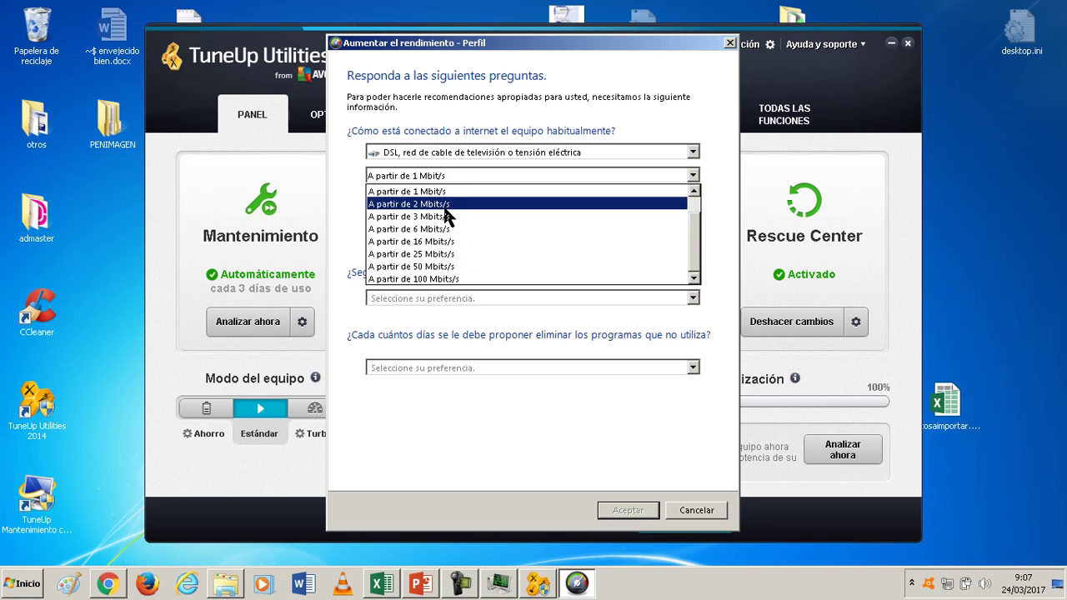
click(446, 204)
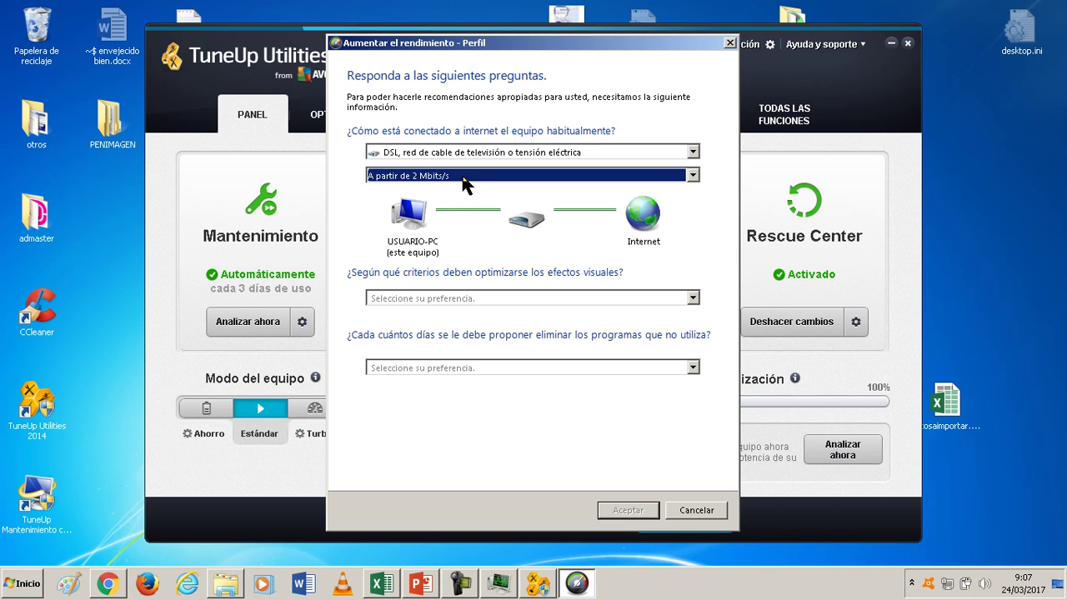
Set the visual effects to "Rendimiento máximo (ignorando la óptica)", propose removing unused programs after 40 days of use, and accept the profile.
click(453, 299)
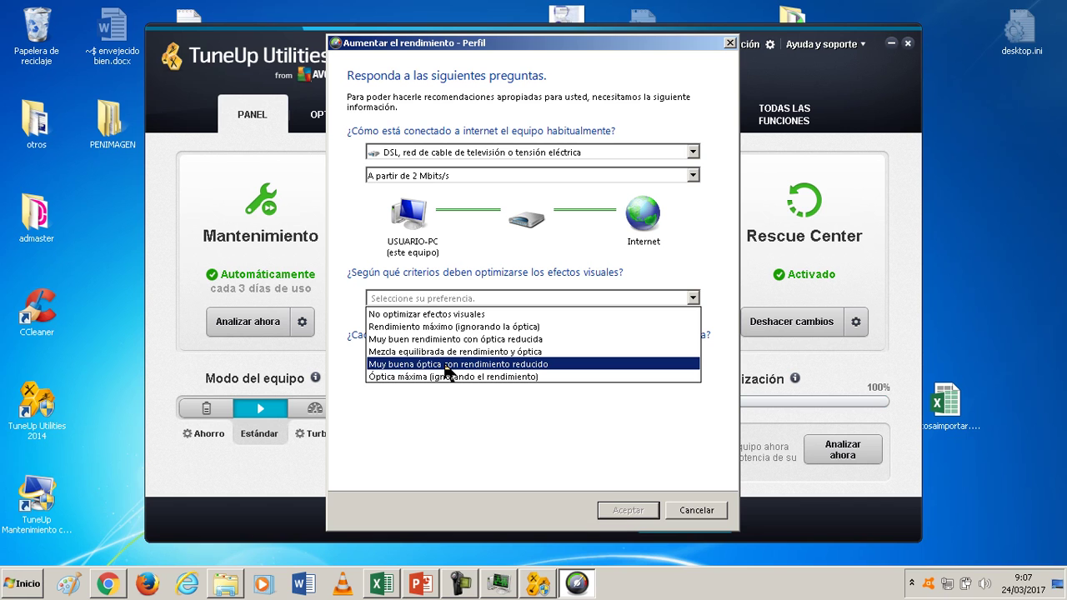
click(450, 326)
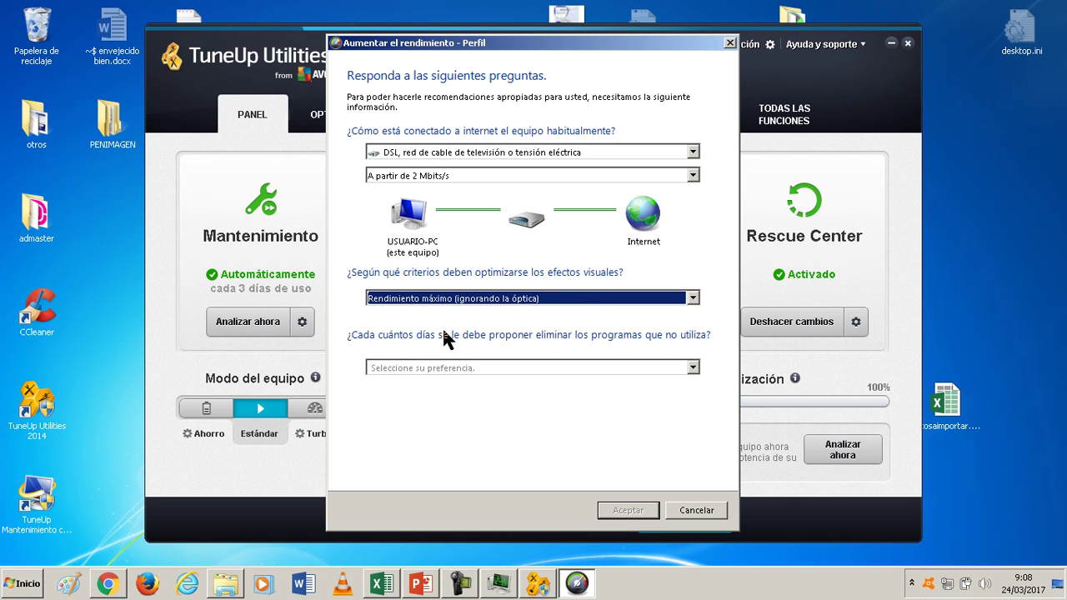
click(481, 367)
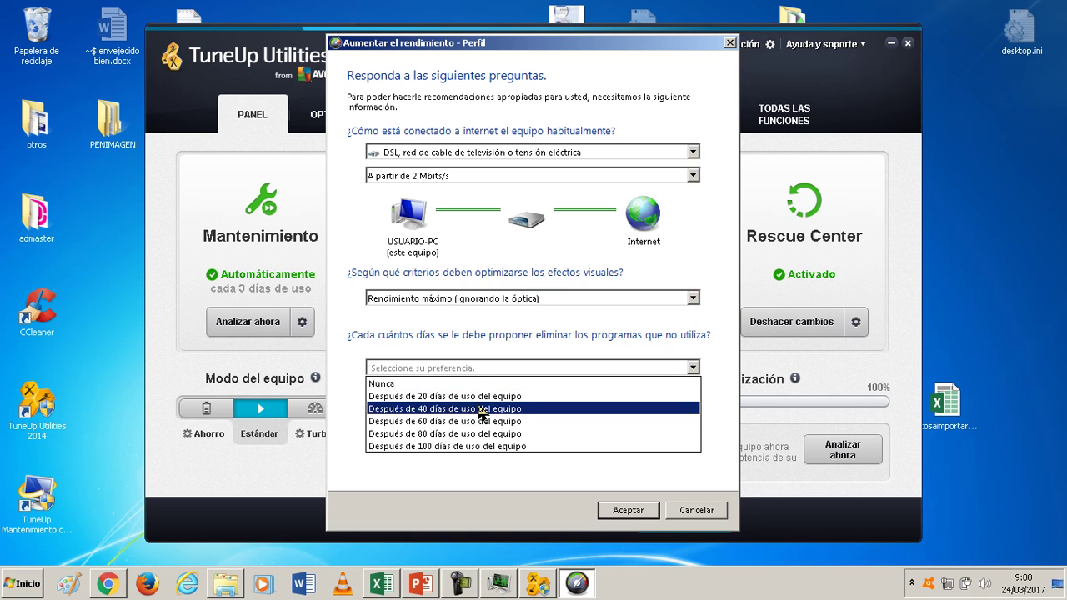
click(488, 408)
click(652, 511)
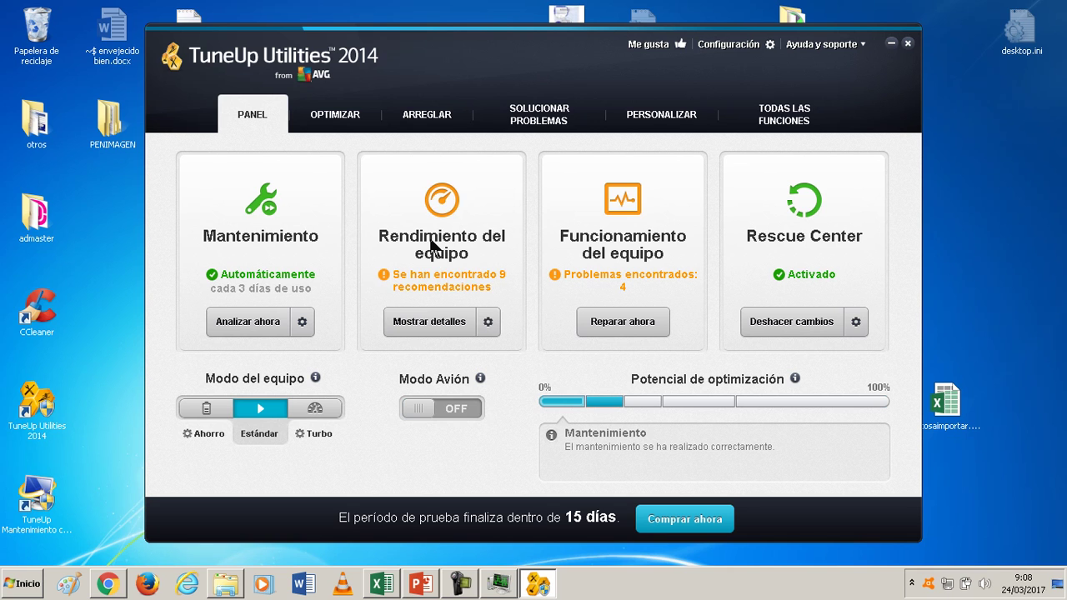
Review the hardware and software performance recommendations and select the "máximo rendimiento" power plan for the Modo Estándar.
click(437, 321)
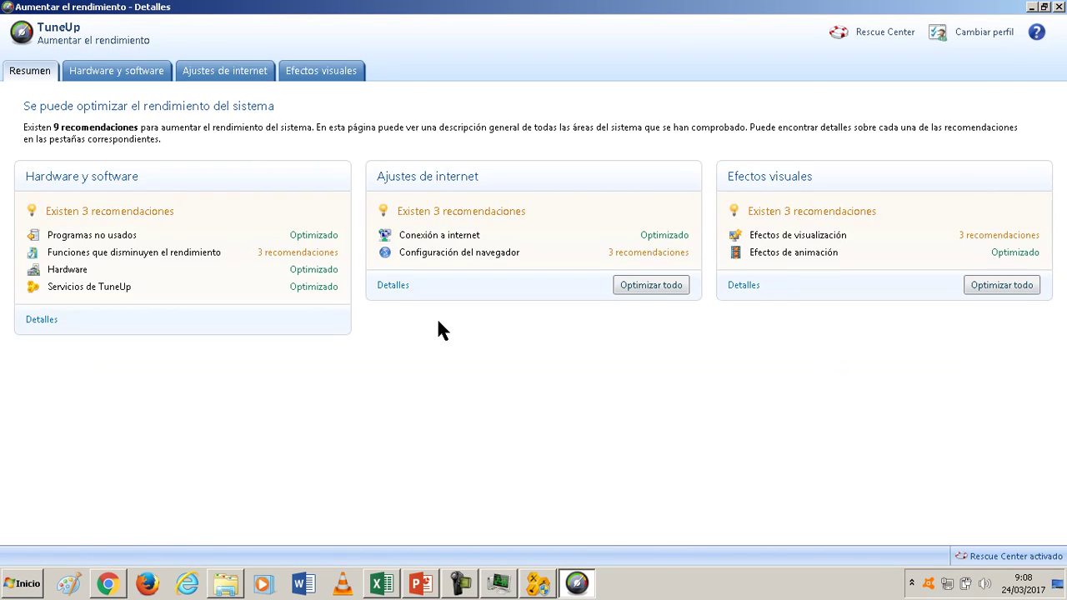
click(282, 255)
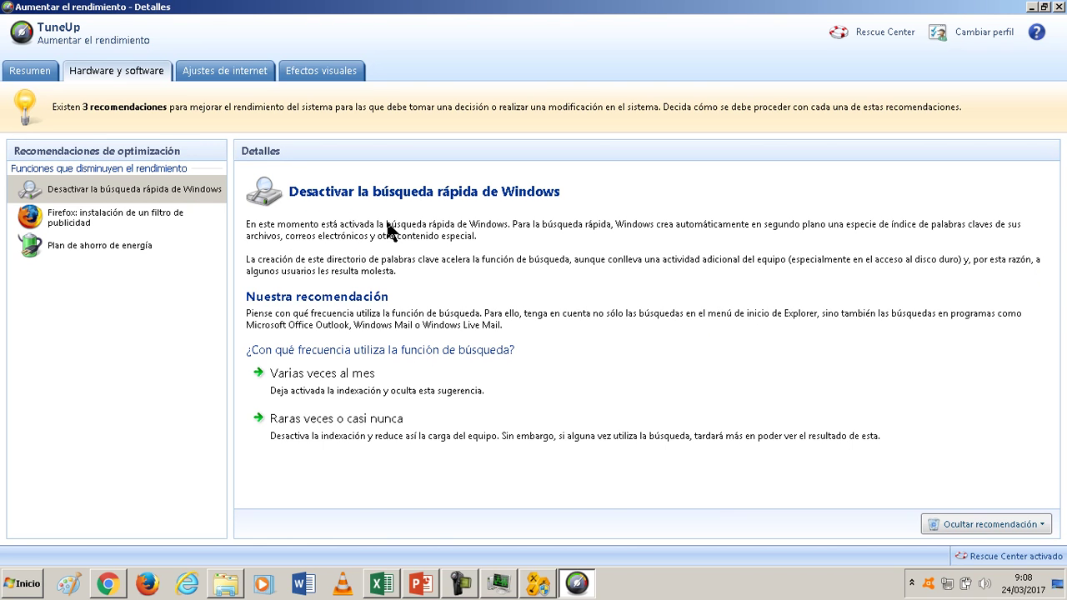
click(142, 229)
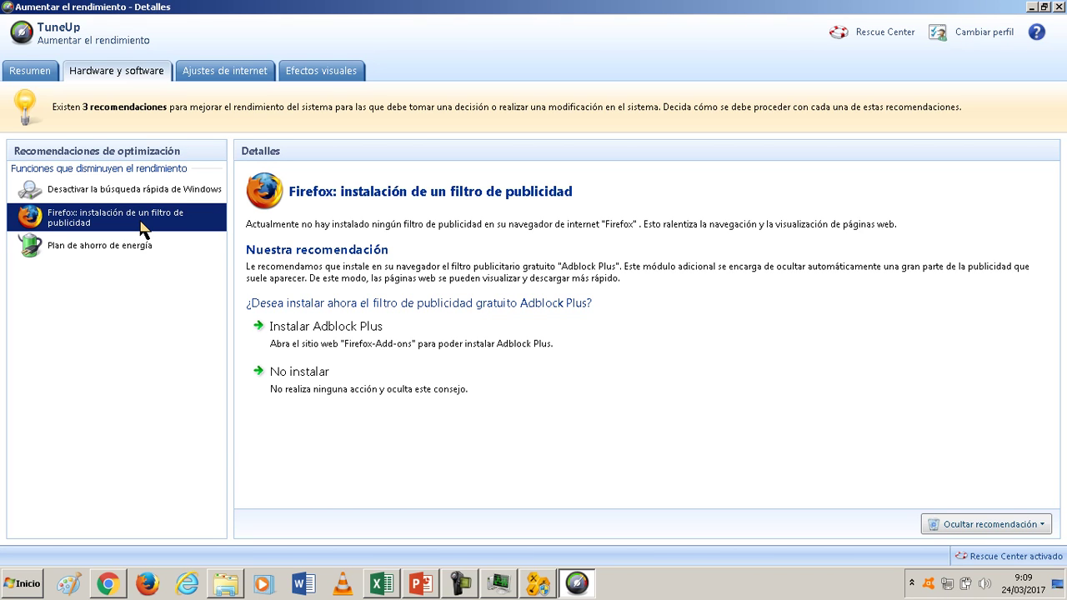
click(130, 250)
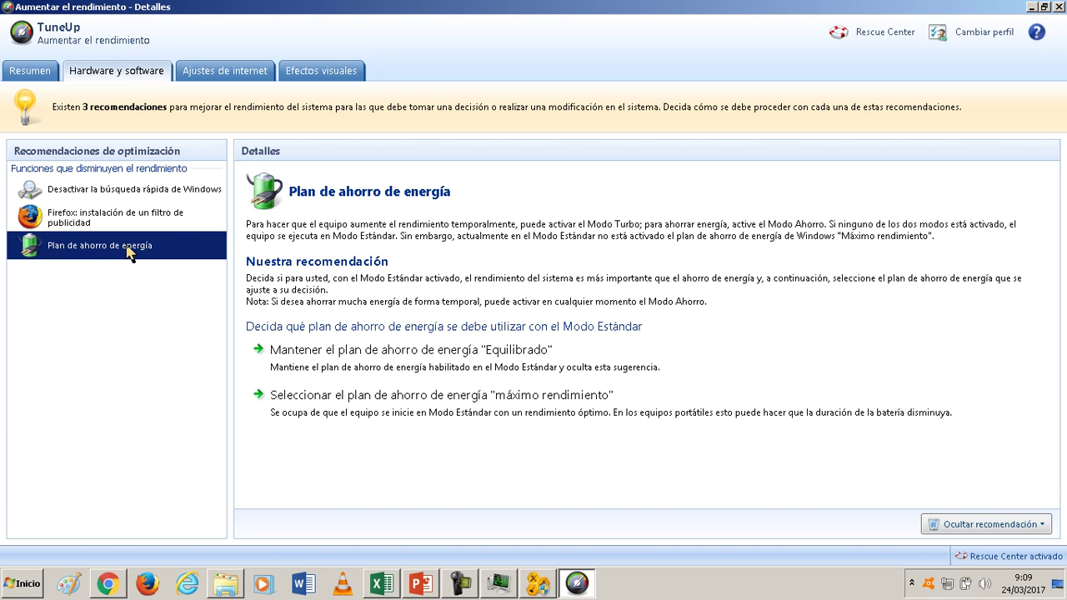
click(427, 402)
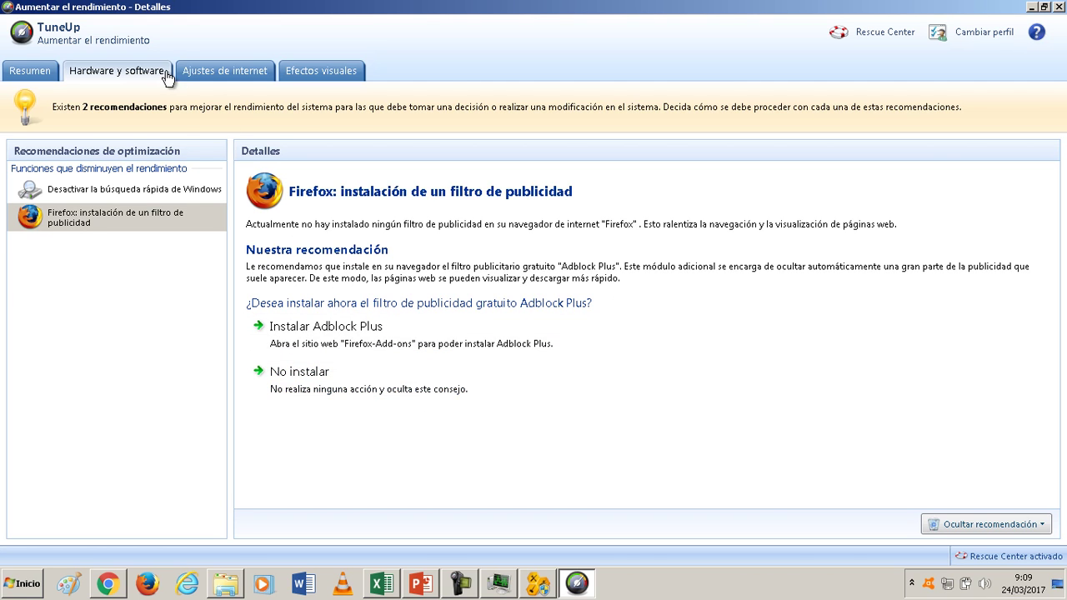
Apply the internet recommendations for Firefox's number of simultaneous connections and its web page rendering.
click(245, 75)
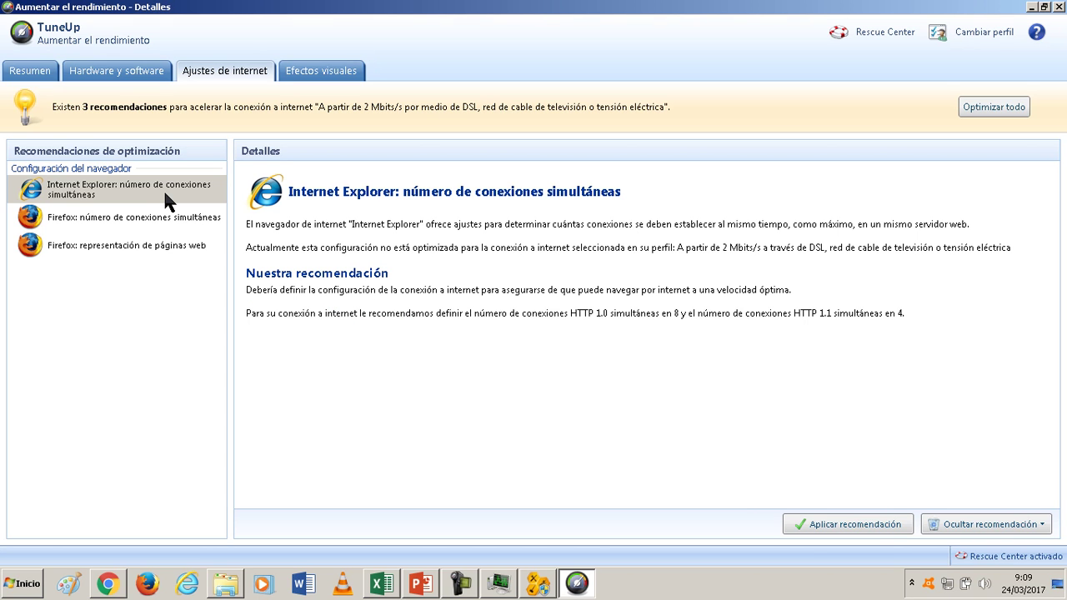
click(164, 217)
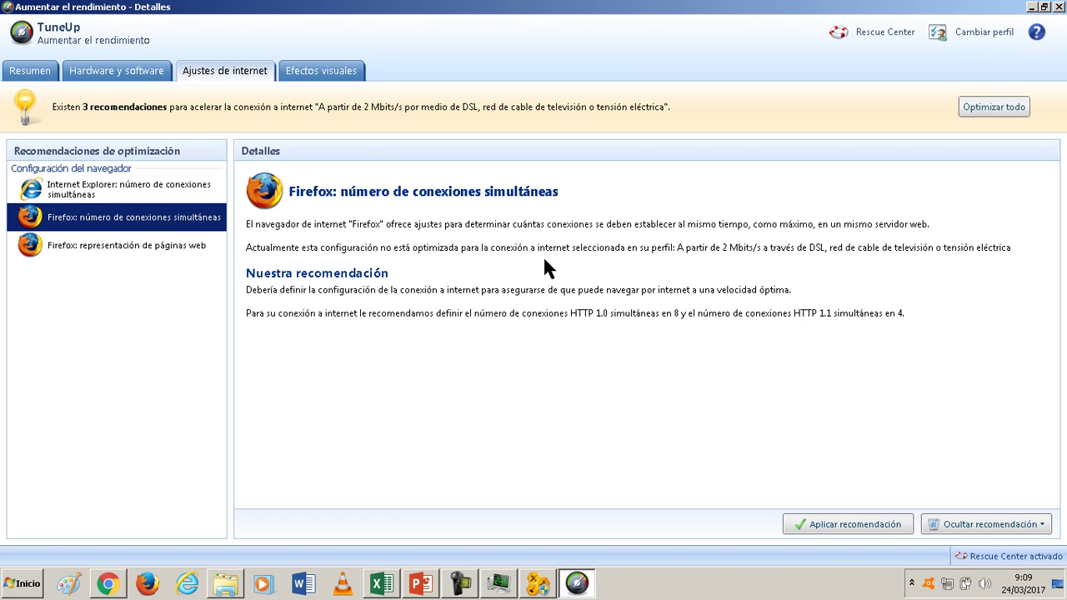
click(851, 525)
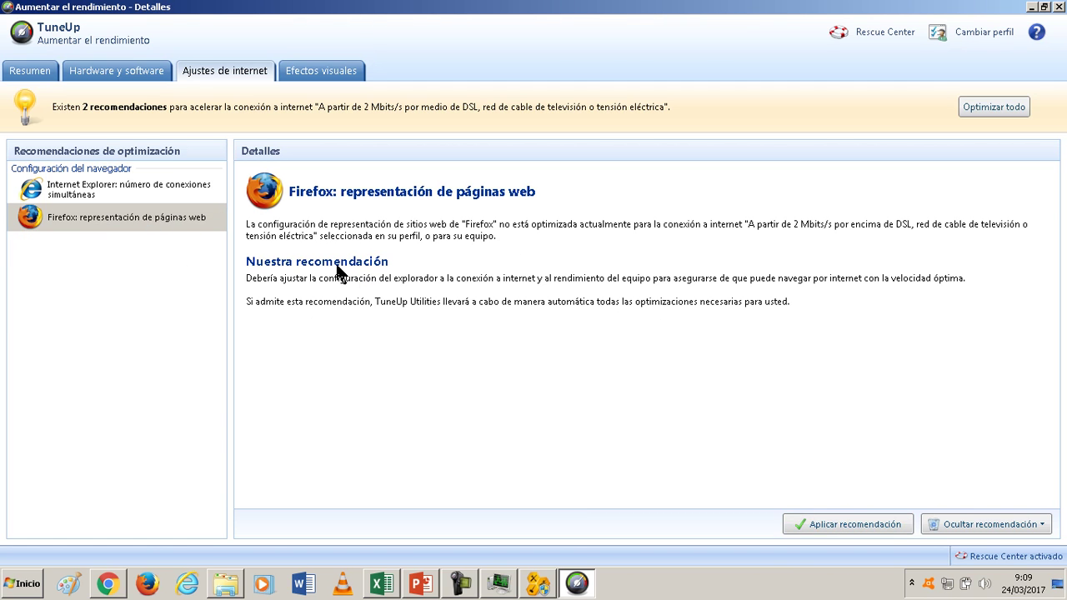
click(875, 527)
Apply the visual effects recommendations for the title bar colour transition and the submenu display delay, and close the performance details.
click(308, 74)
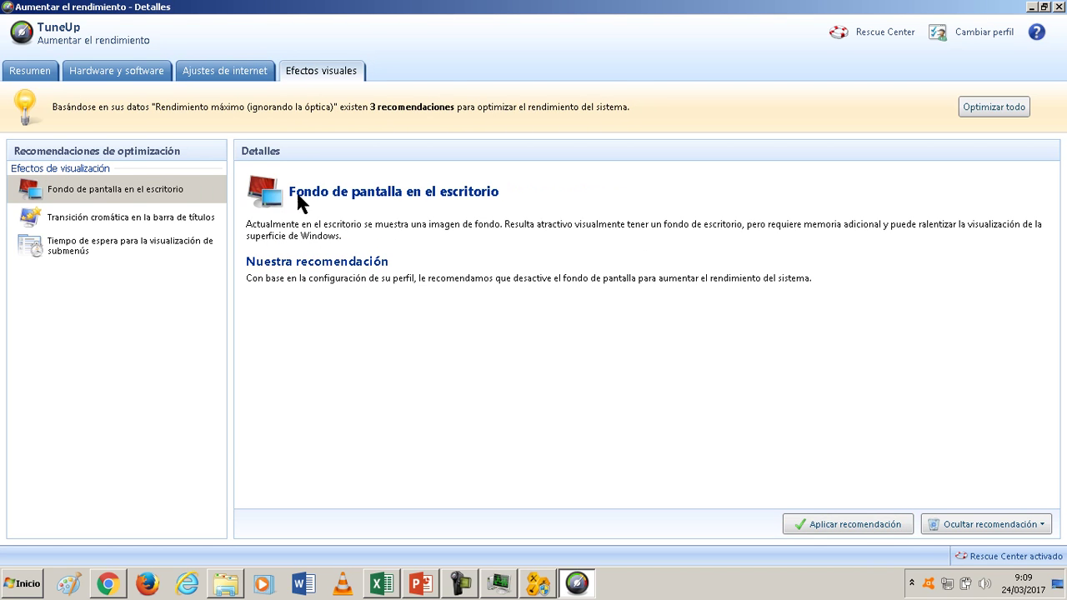
click(127, 218)
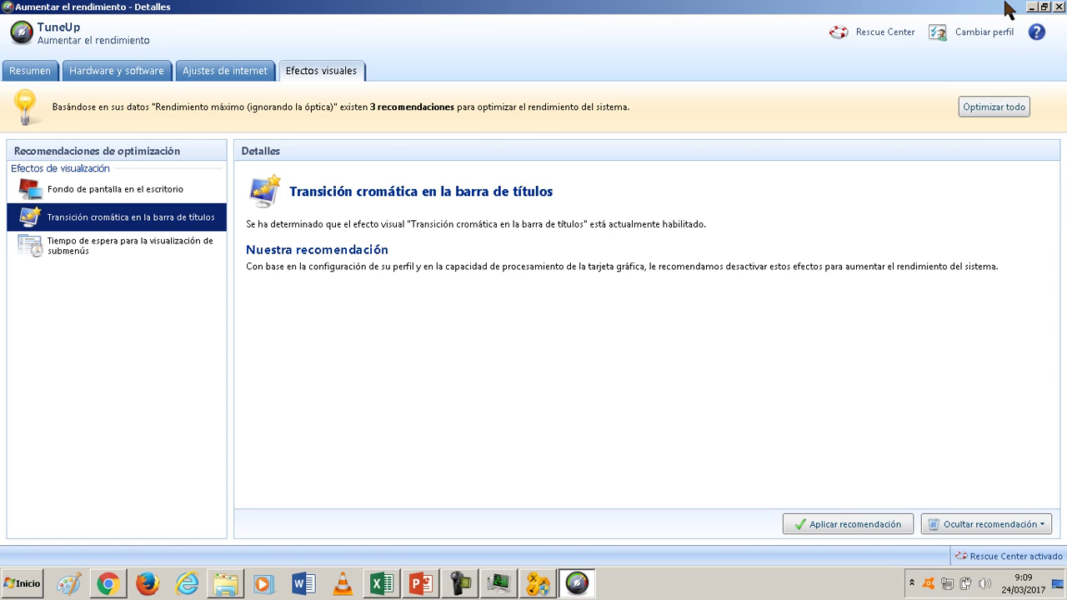
click(882, 524)
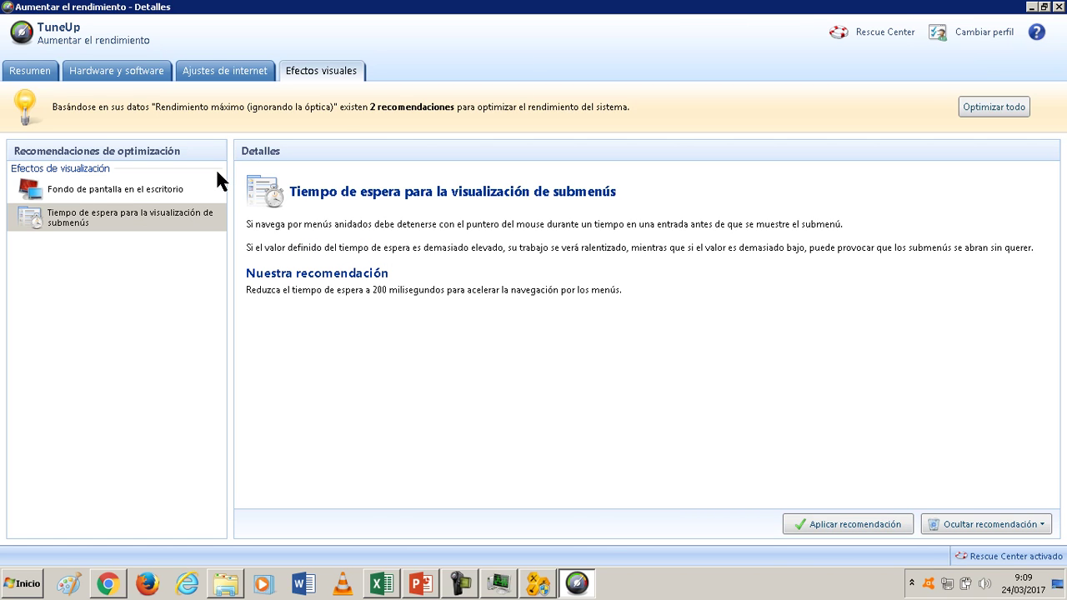
click(143, 227)
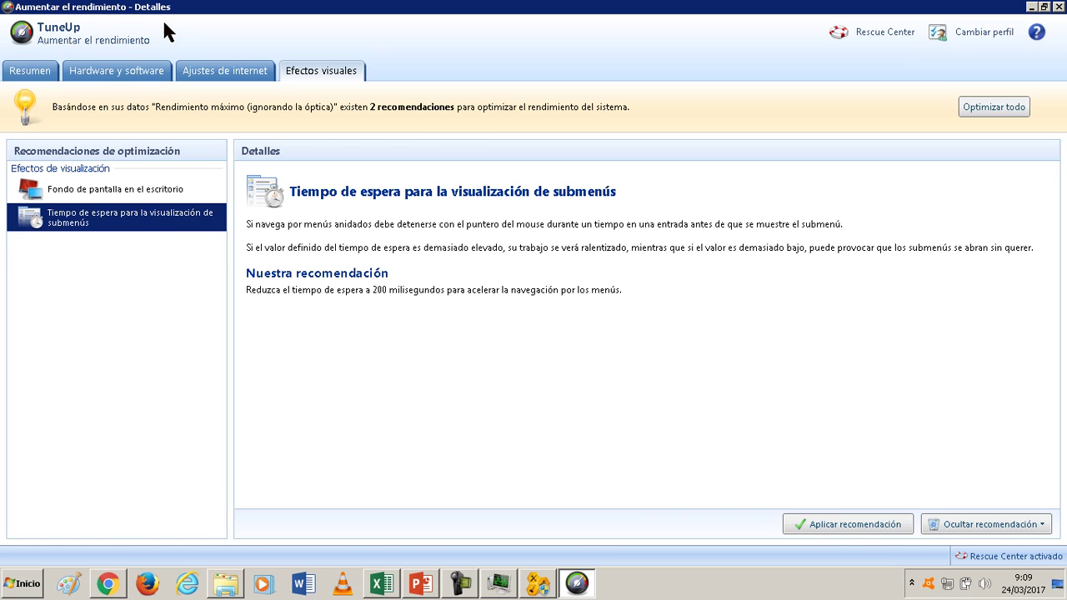
click(874, 526)
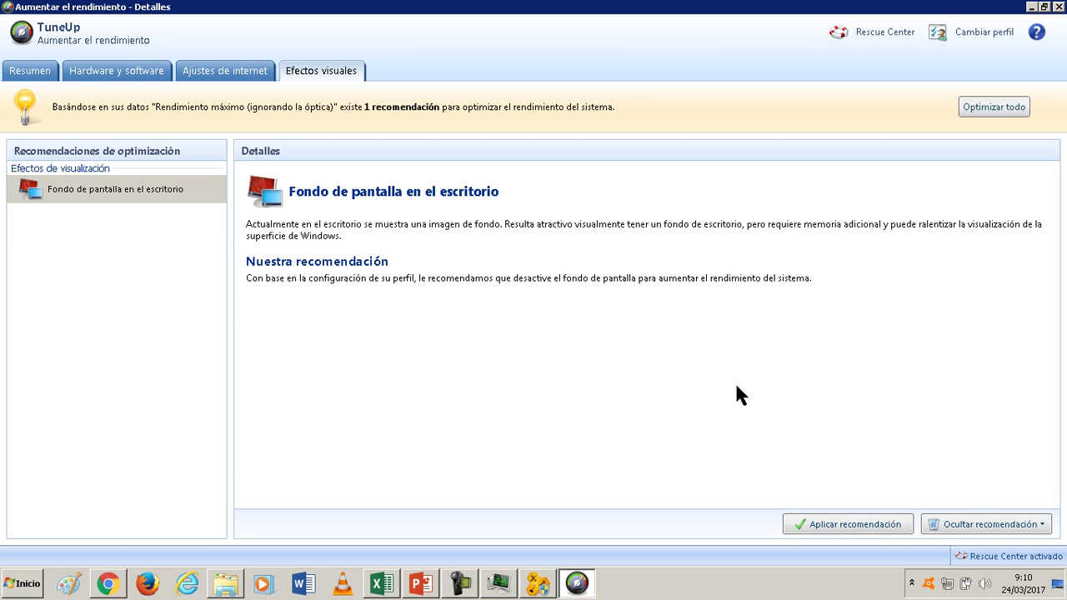
click(1059, 7)
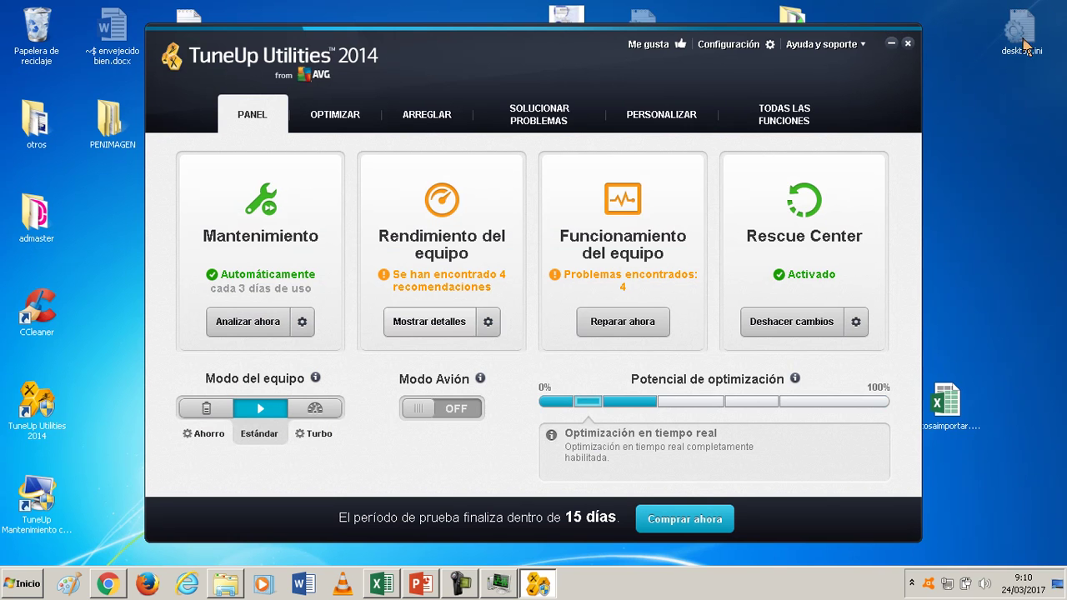
Review each problem detected in Funcionamiento del equipo with its suggested solution, without repairing any, and close the details.
click(622, 320)
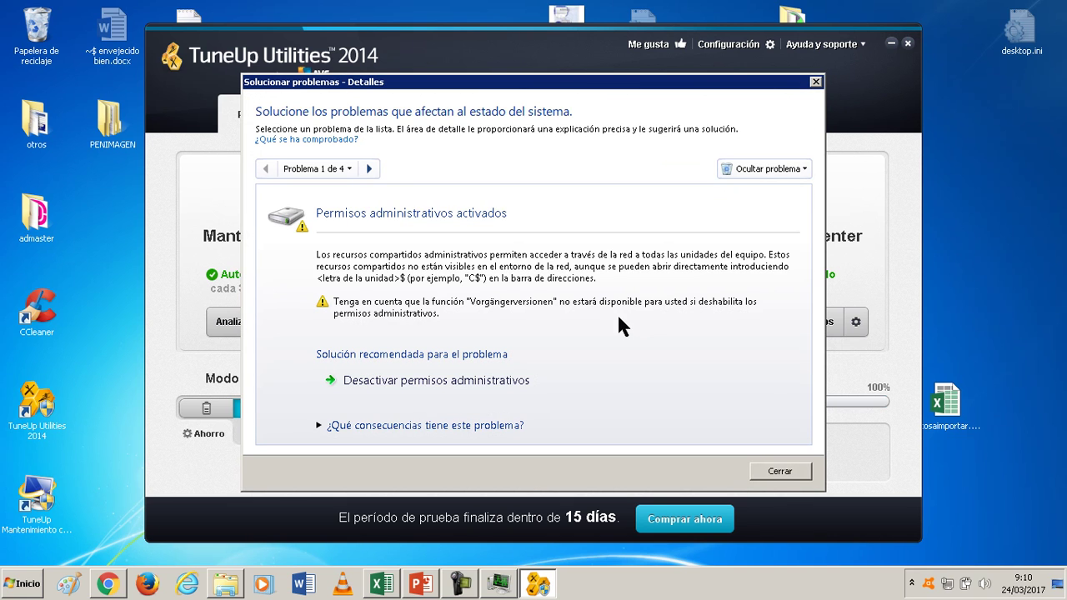
click(368, 168)
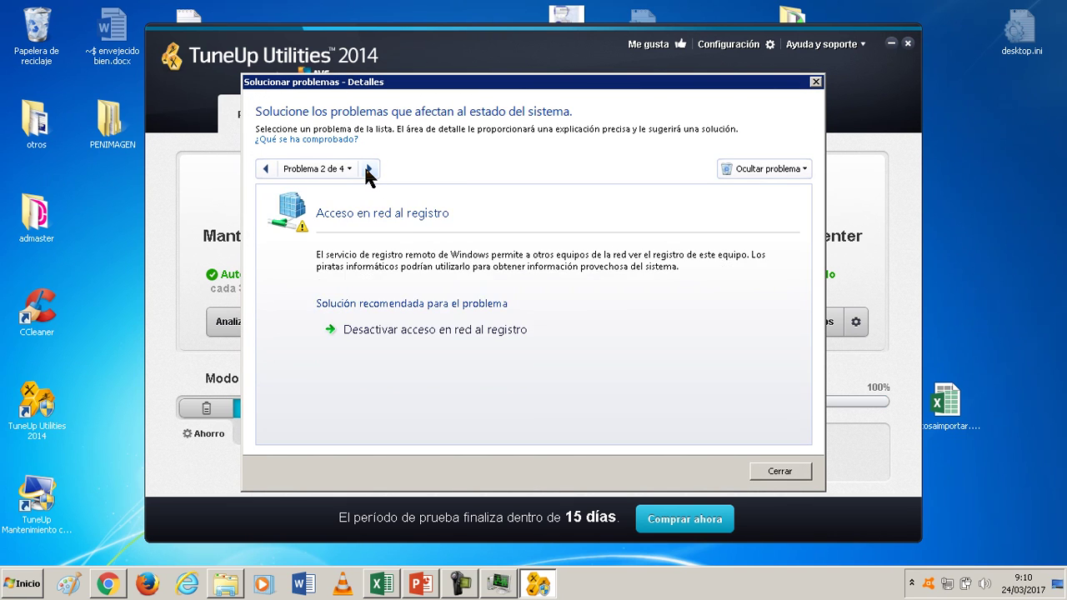
click(369, 170)
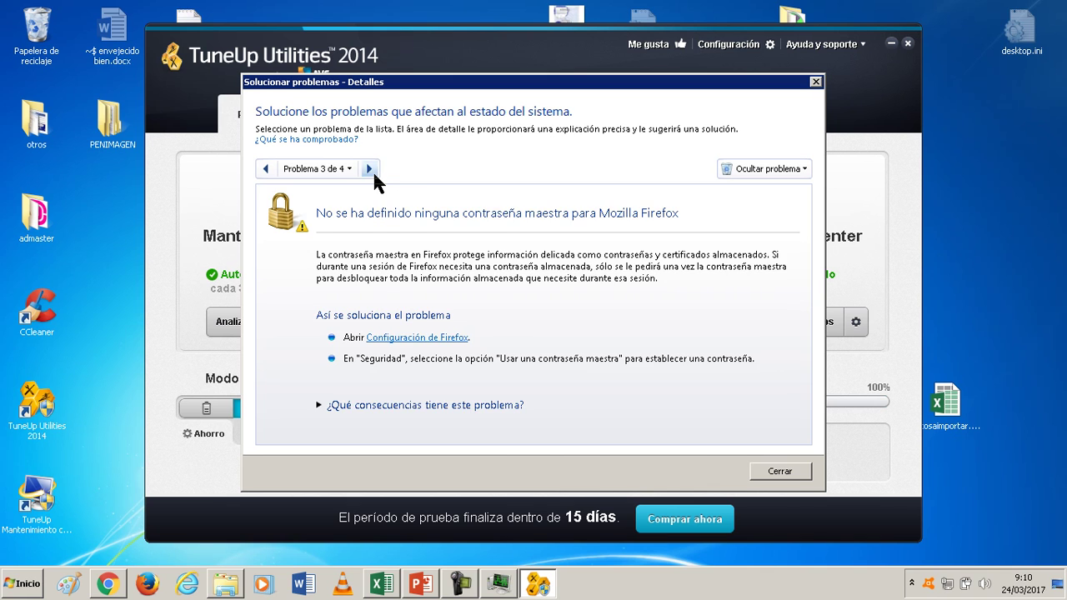
click(371, 170)
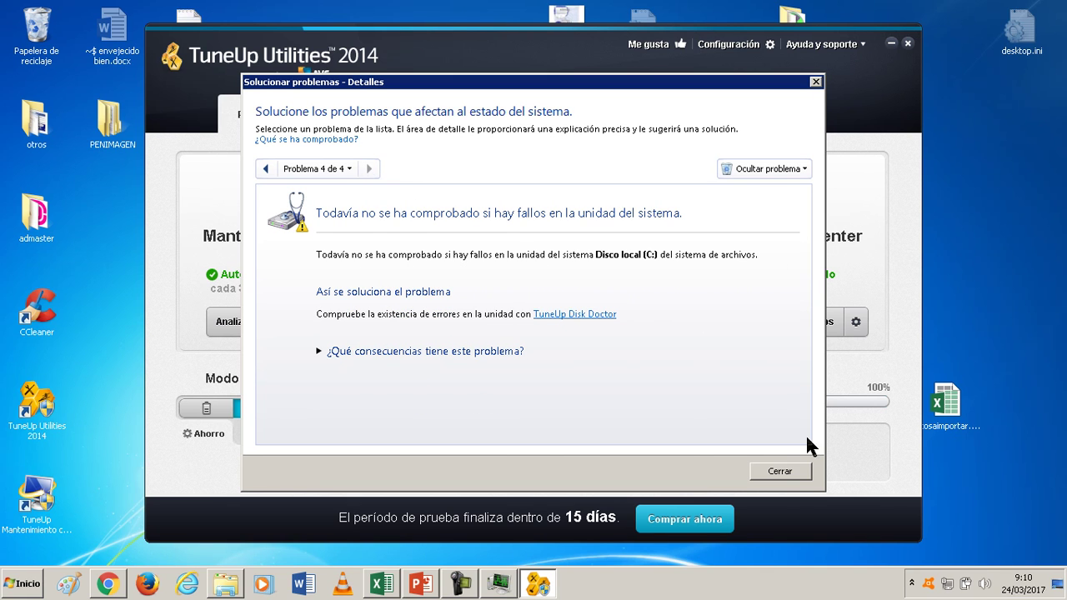
click(799, 474)
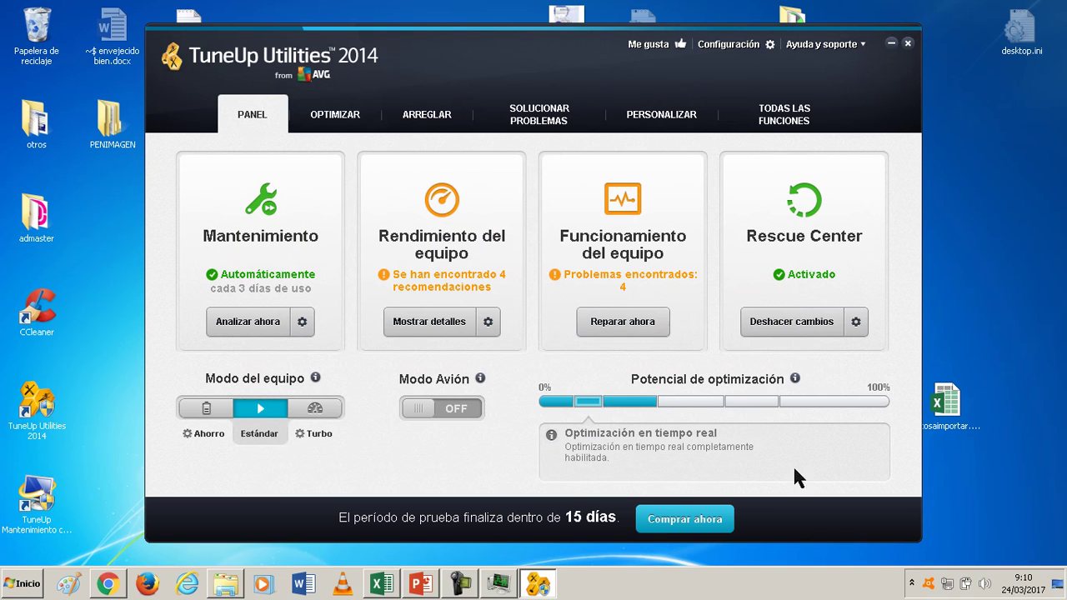
Examine the functions offered for optimising, cleaning up, troubleshooting and personalising the system.
click(334, 119)
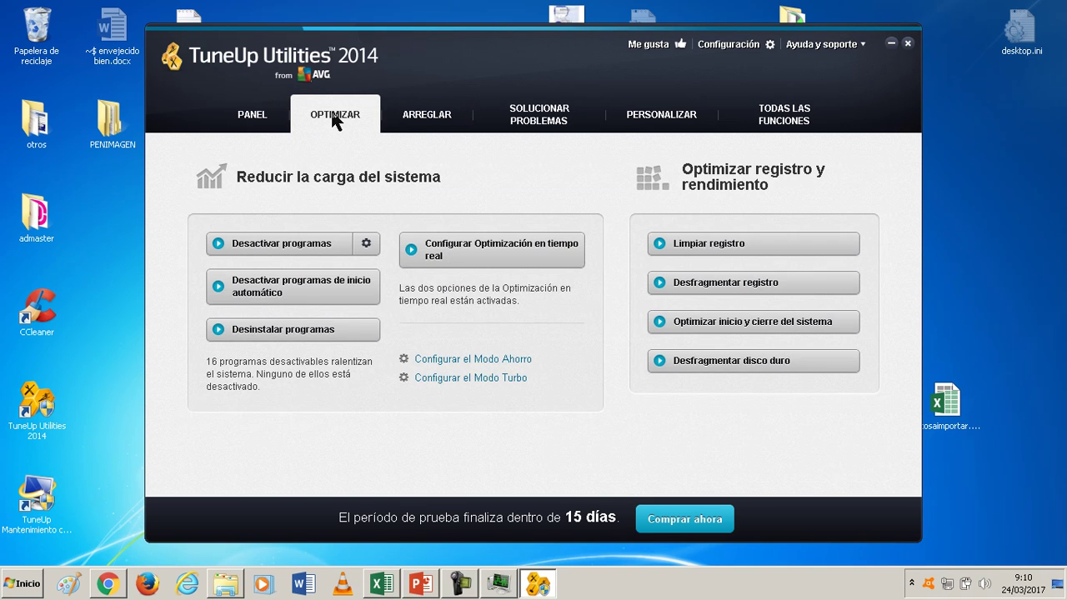
click(428, 126)
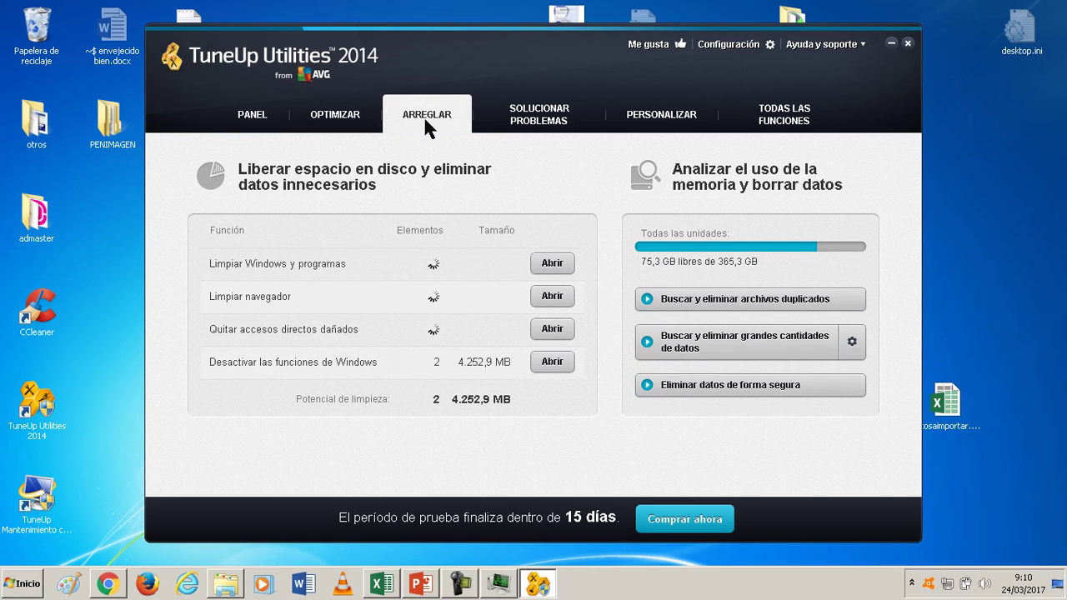
click(547, 119)
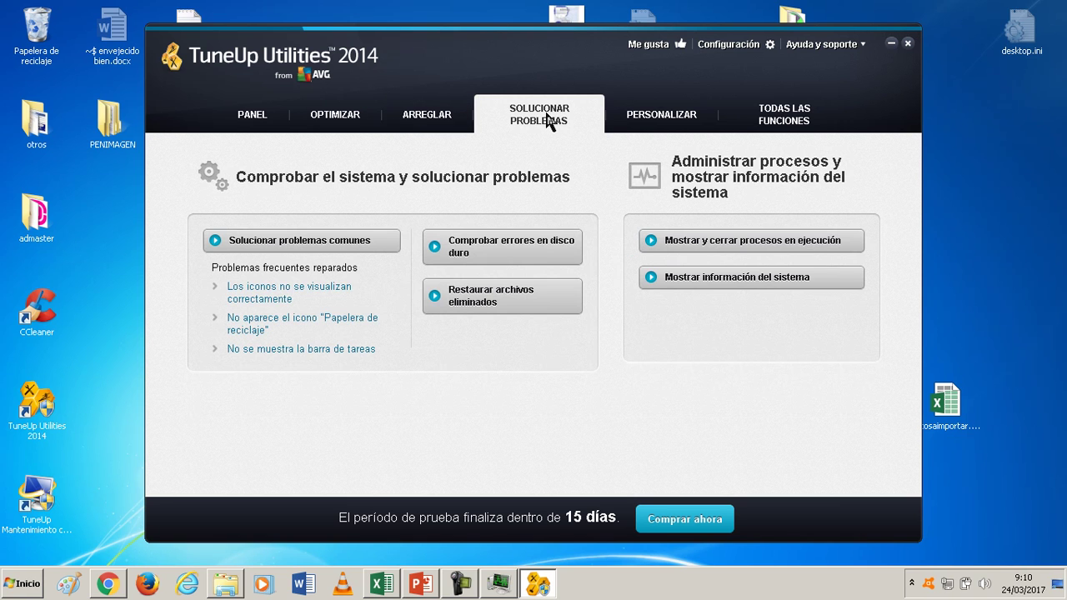
click(669, 114)
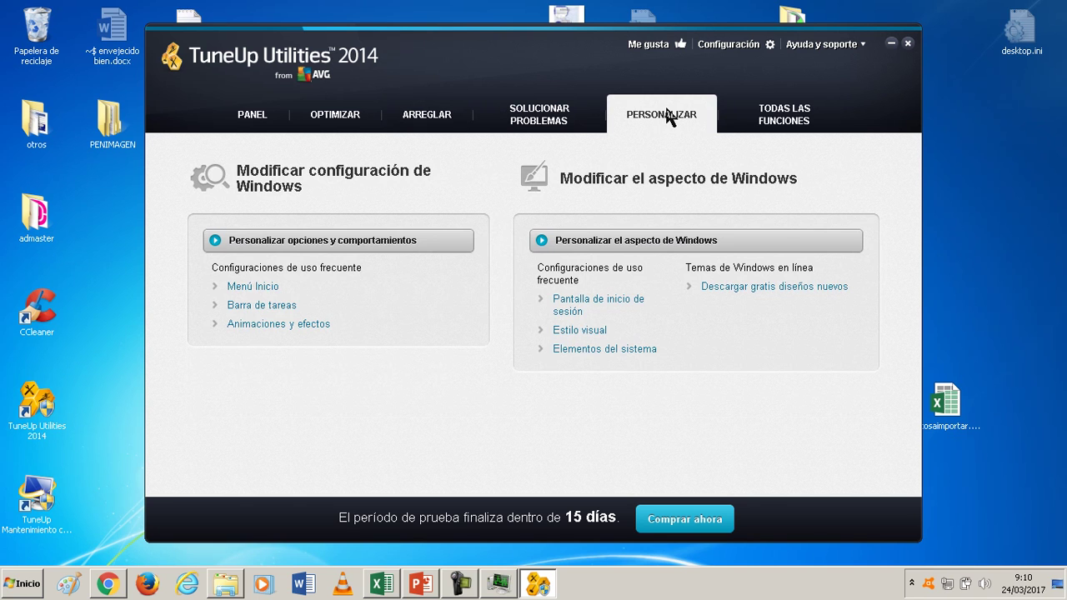
Start a TuneUp Disk Doctor check of the local disks C: and D: with the option "Comprobación normal".
click(778, 119)
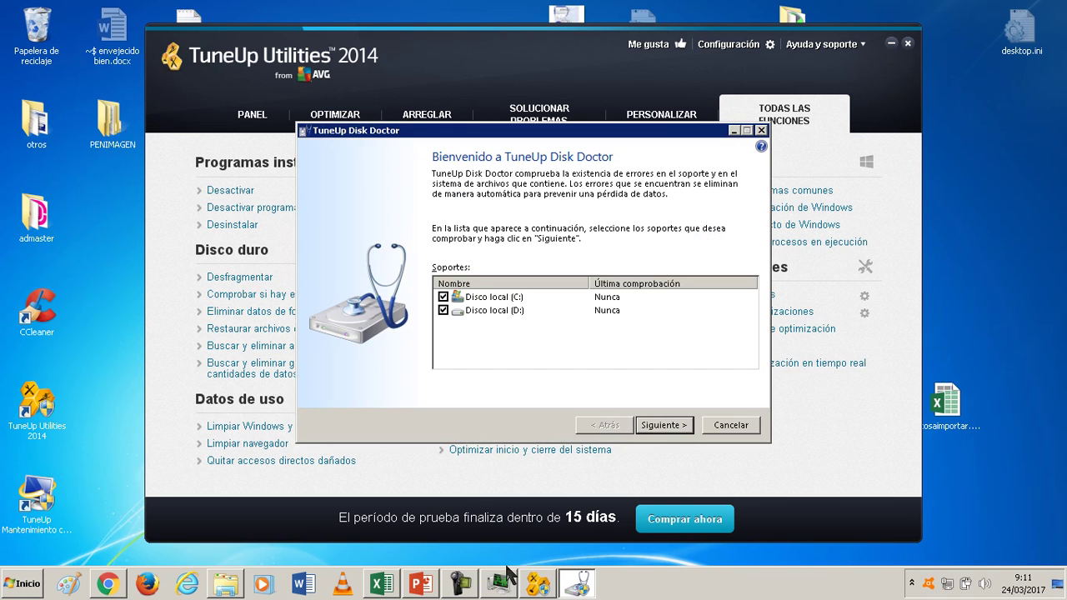
click(667, 427)
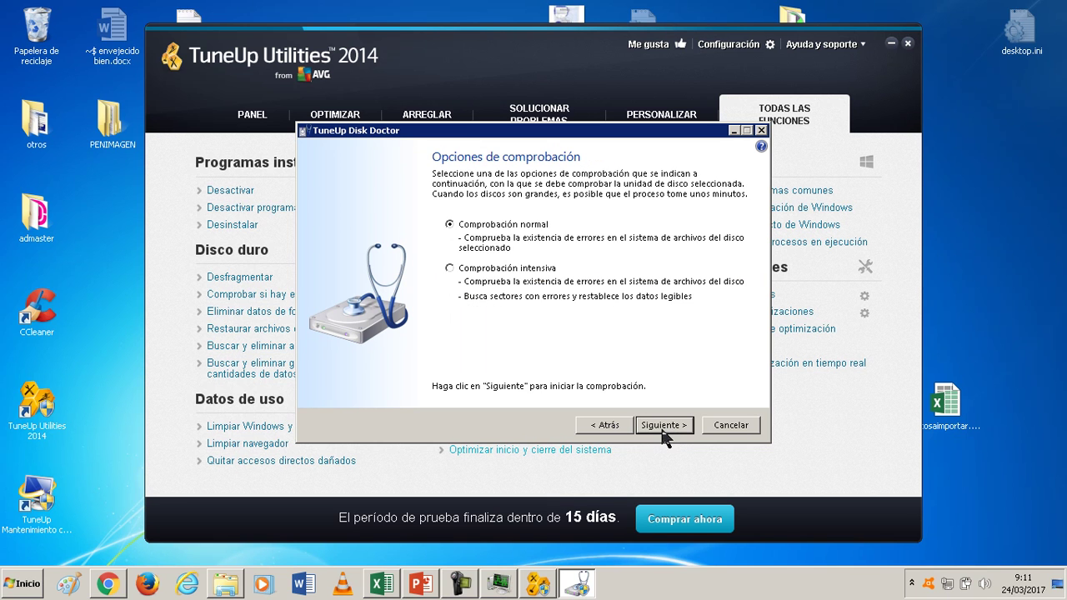
click(663, 427)
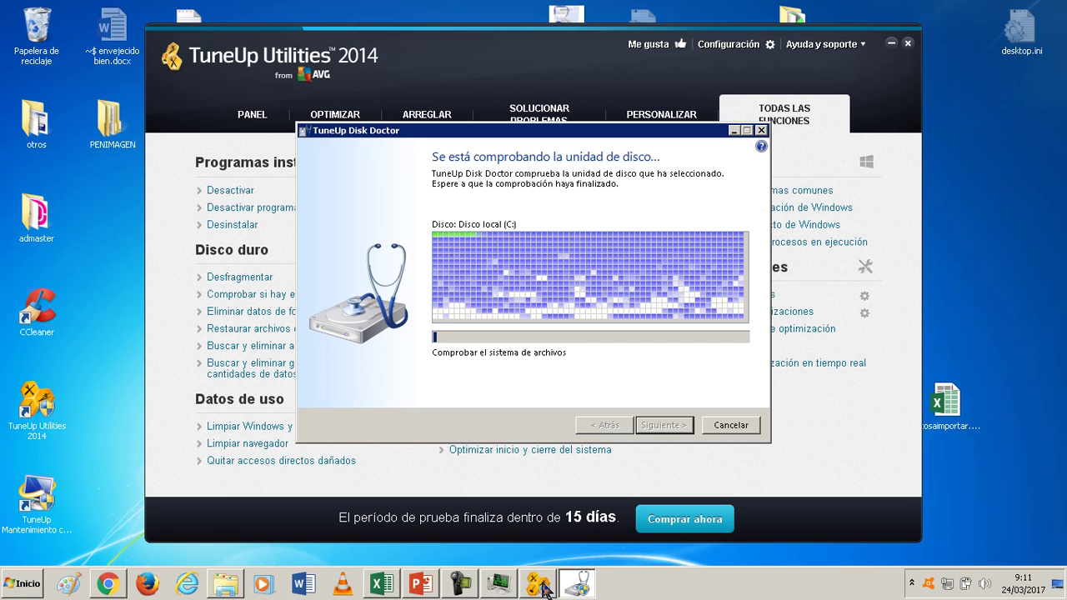
click(458, 587)
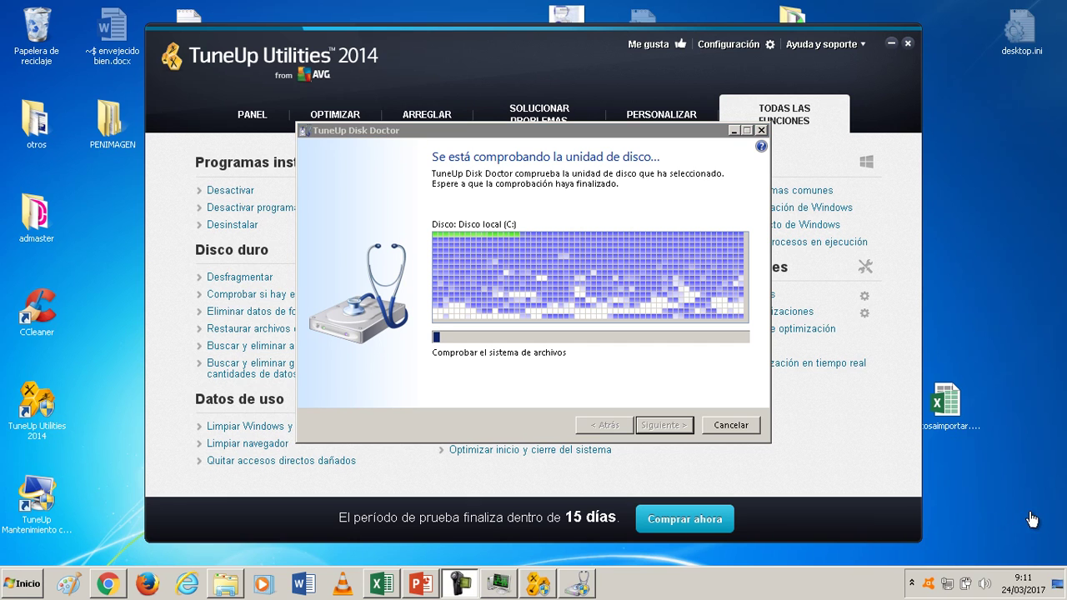